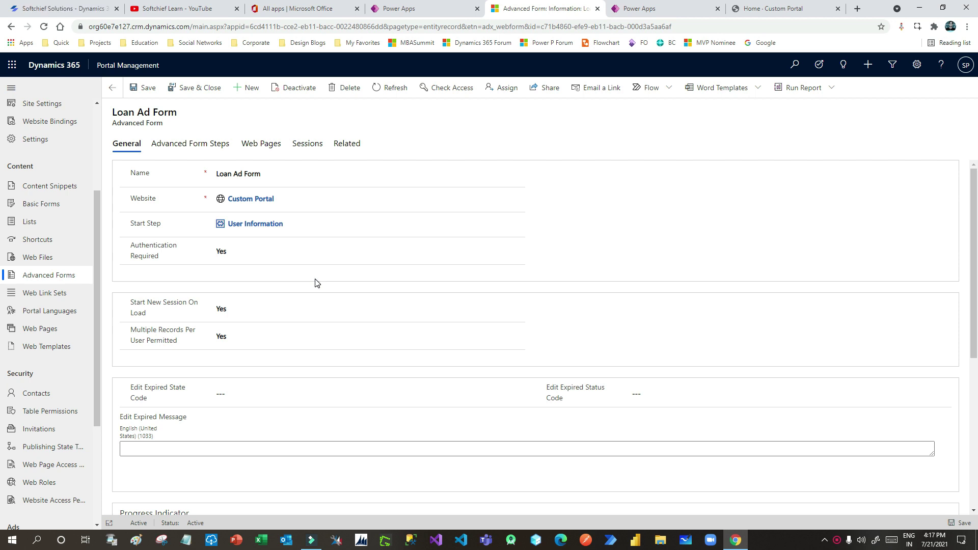
Switch to the 'Home - Custom Portal' tab to view the Loan Ad Form's User Information step.
left_click(747, 15)
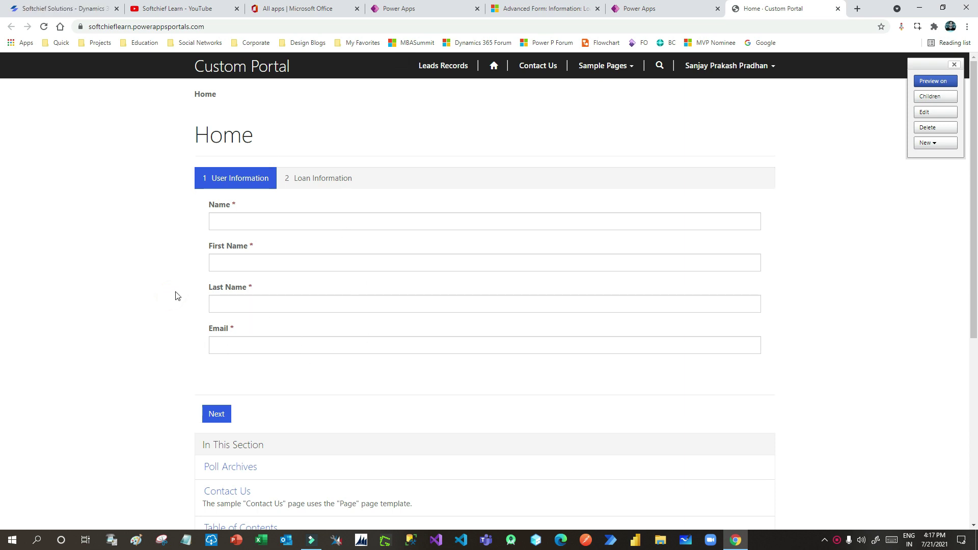
Enter the applicant's name in the Name field and their first name in First Name.
left_click(264, 179)
left_click_drag(298, 179, 353, 178)
left_click(351, 178)
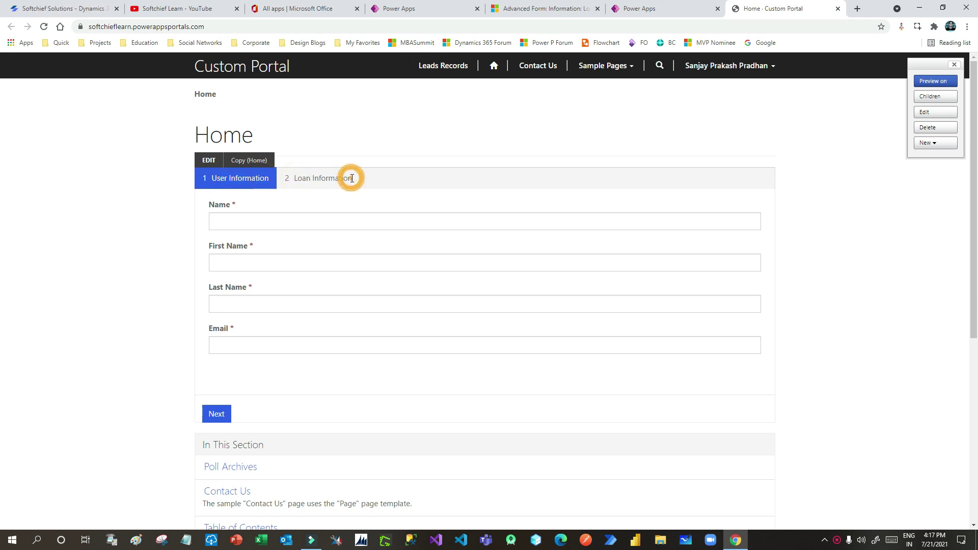
left_click(244, 222)
left_click(244, 222)
left_click(243, 261)
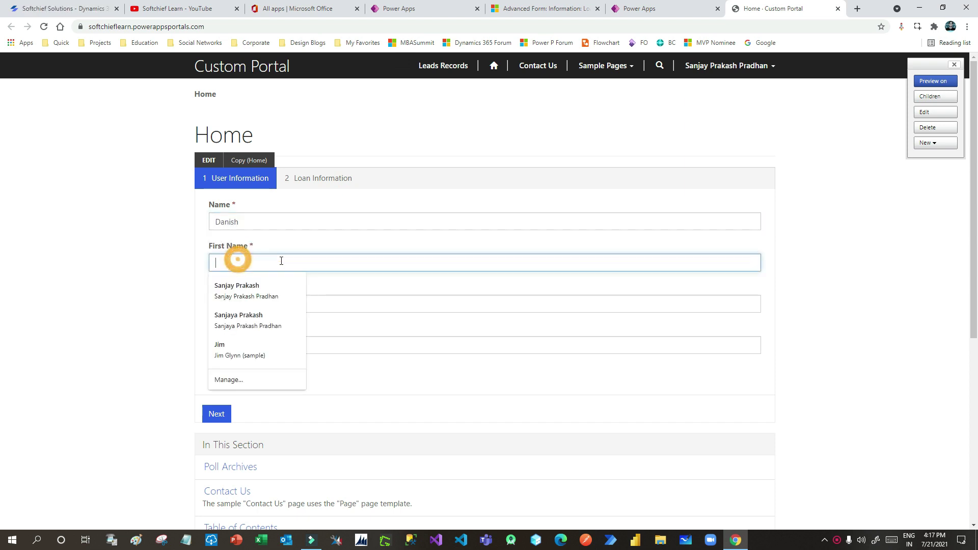
left_click(200, 282)
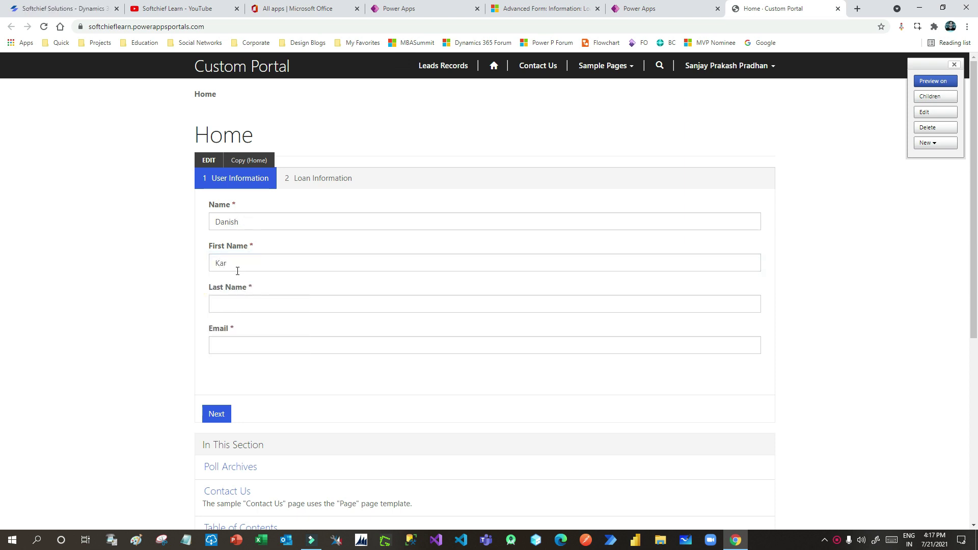
Enter the applicant's last name and e-mail address, then submit to Loan Information.
left_click(235, 302)
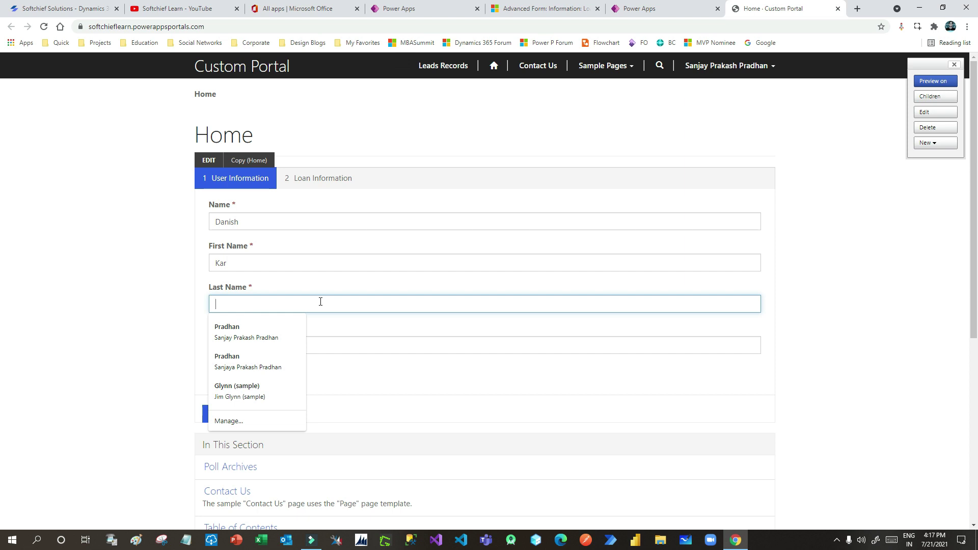
left_click(267, 342)
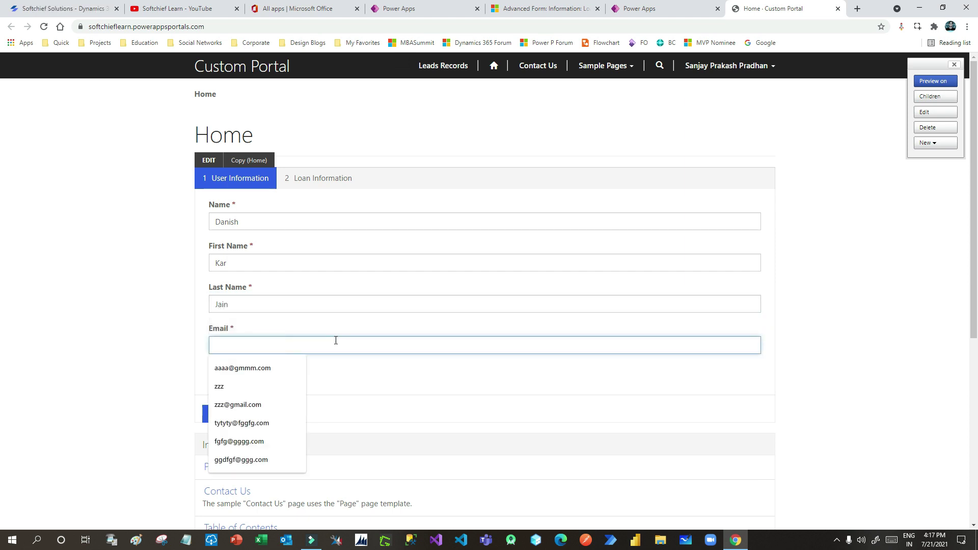
type("ssss@gmail.com")
left_click(216, 413)
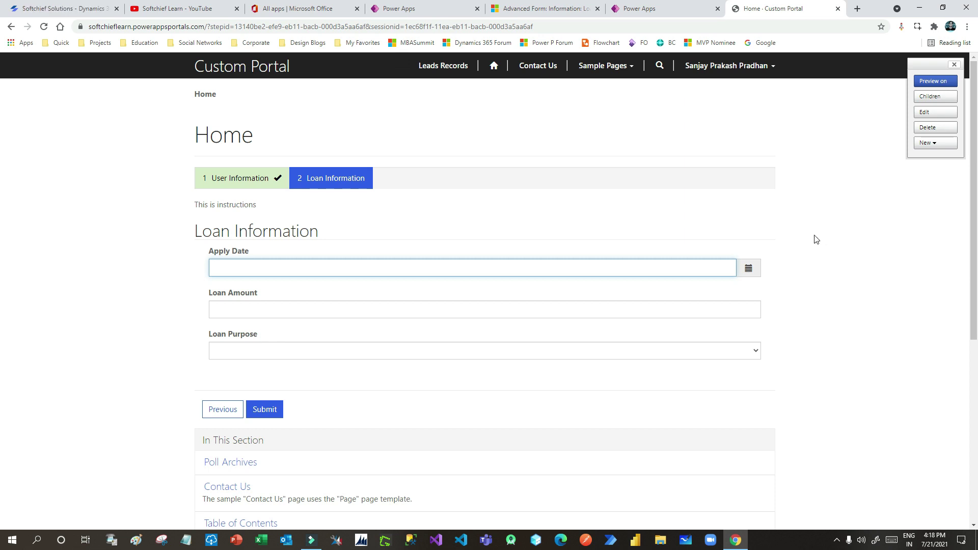
Glance at the Loan Ad Form record, then try the portal's Apply Date date picker.
left_click(507, 9)
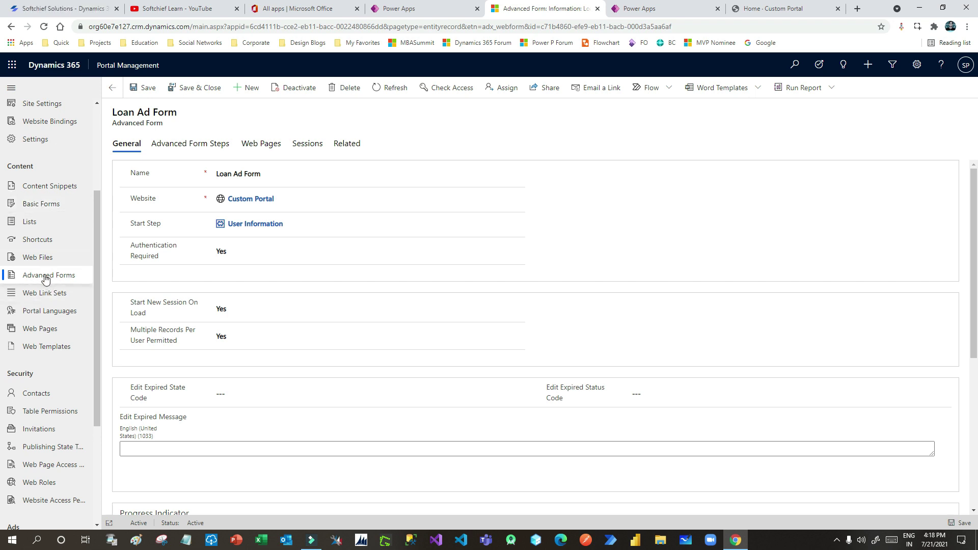
left_click(780, 8)
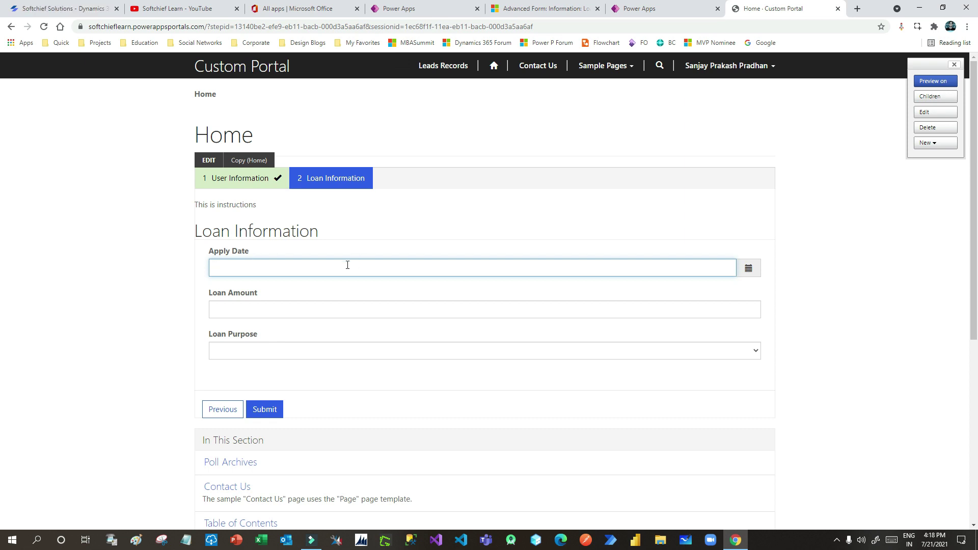
left_click(748, 268)
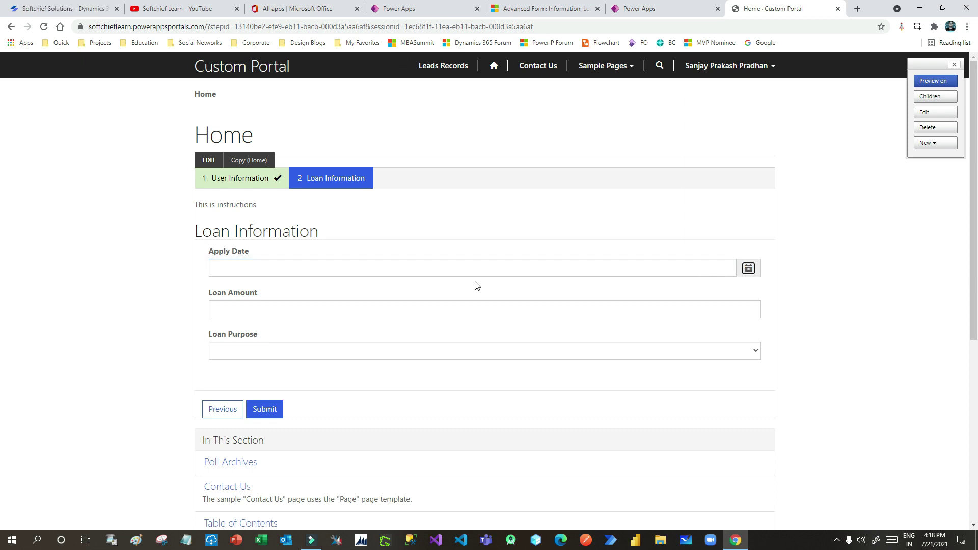
Check the User Information and Loan Information step headers, then go to the Power Apps tables list.
left_click(240, 182)
left_click(204, 178)
left_click(312, 177)
left_click(361, 176)
left_click(427, 14)
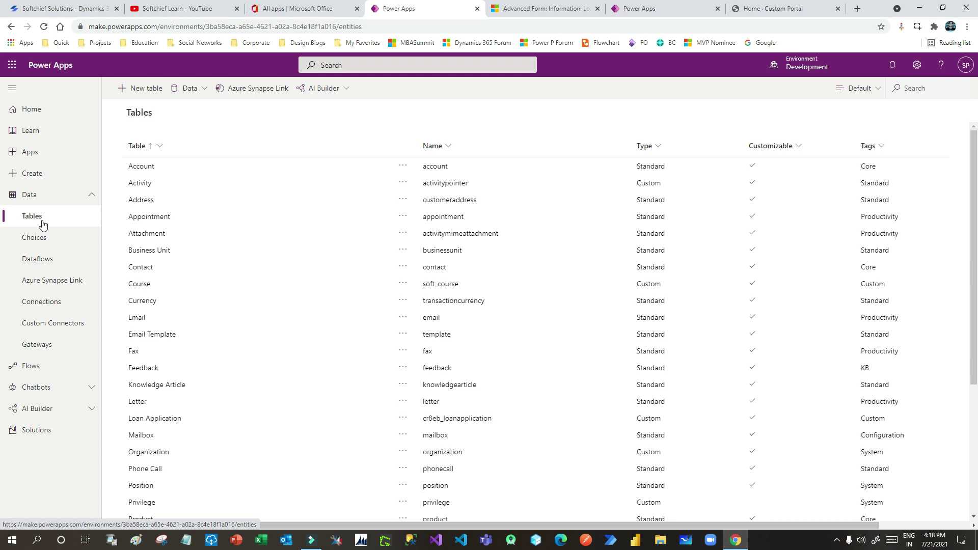
Search the tables for 'loan' and open the Loan Application table.
left_click(924, 89)
type("loan")
left_click(162, 167)
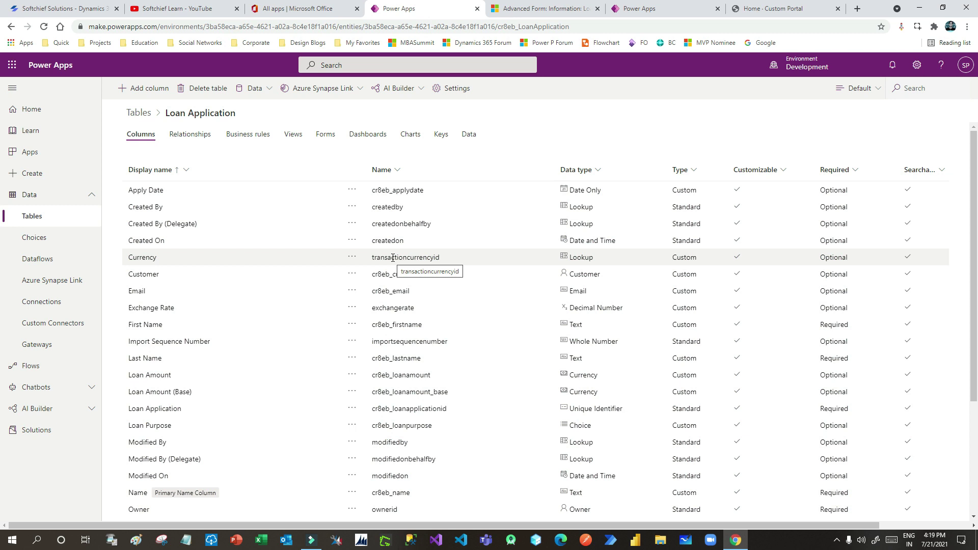
Filter the Loan Application columns to Custom only, then return to the Custom Portal page.
left_click(858, 88)
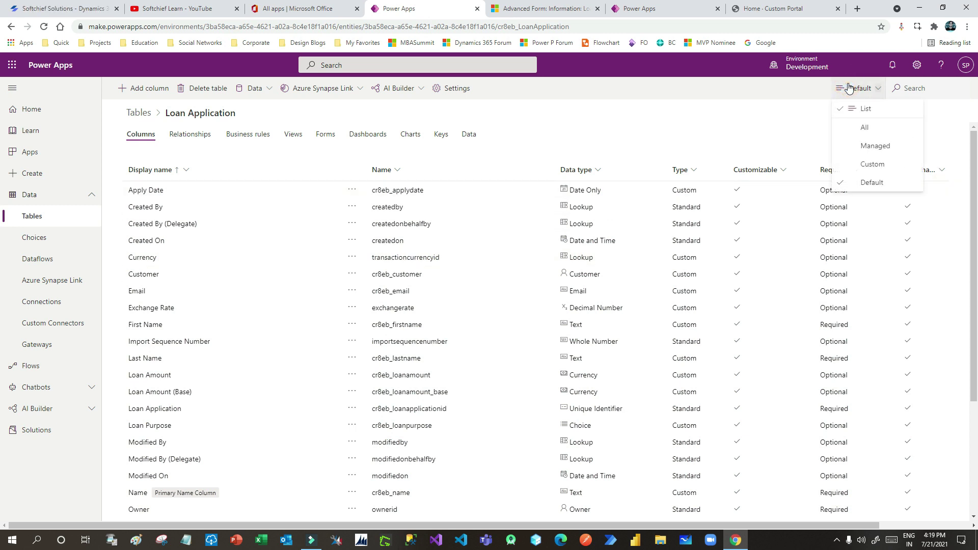
left_click(862, 163)
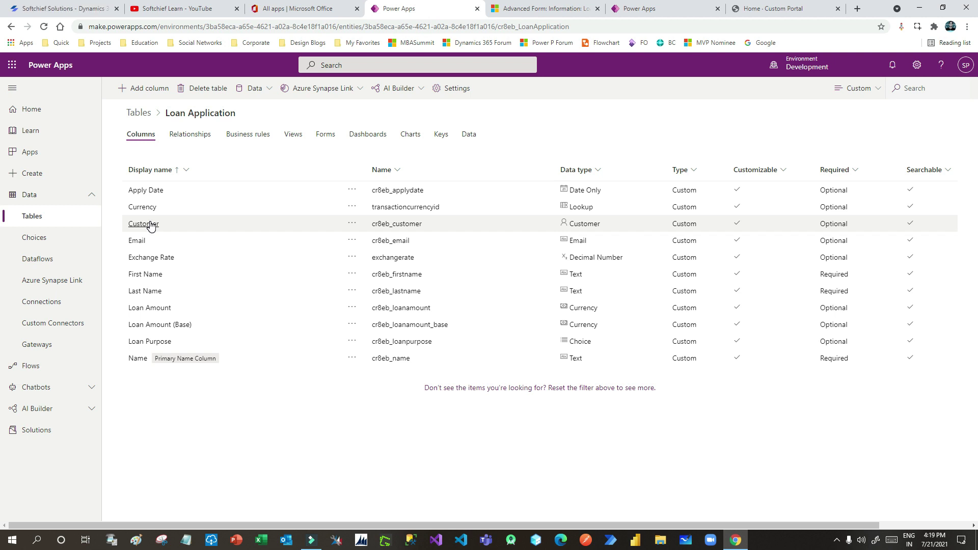
left_click_drag(179, 113, 264, 115)
left_click(263, 115)
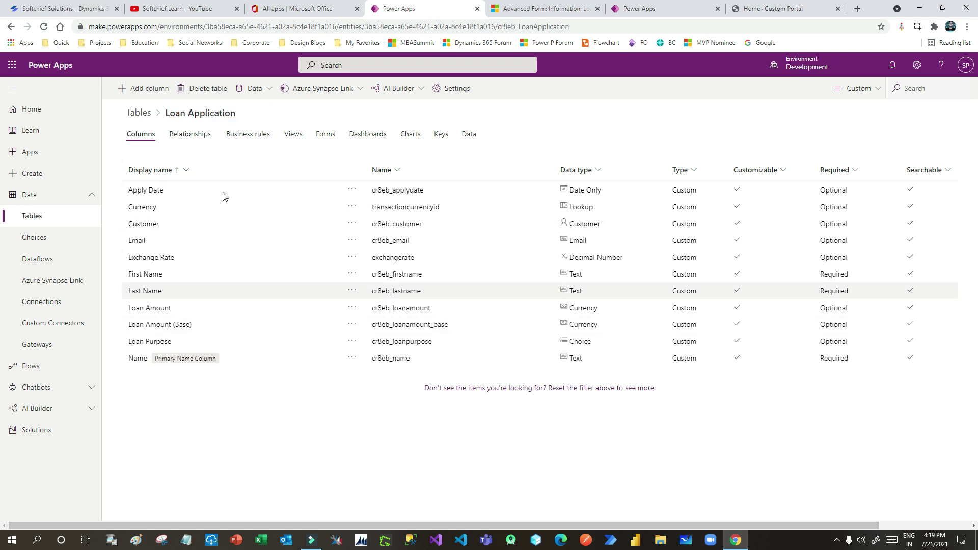
left_click(769, 9)
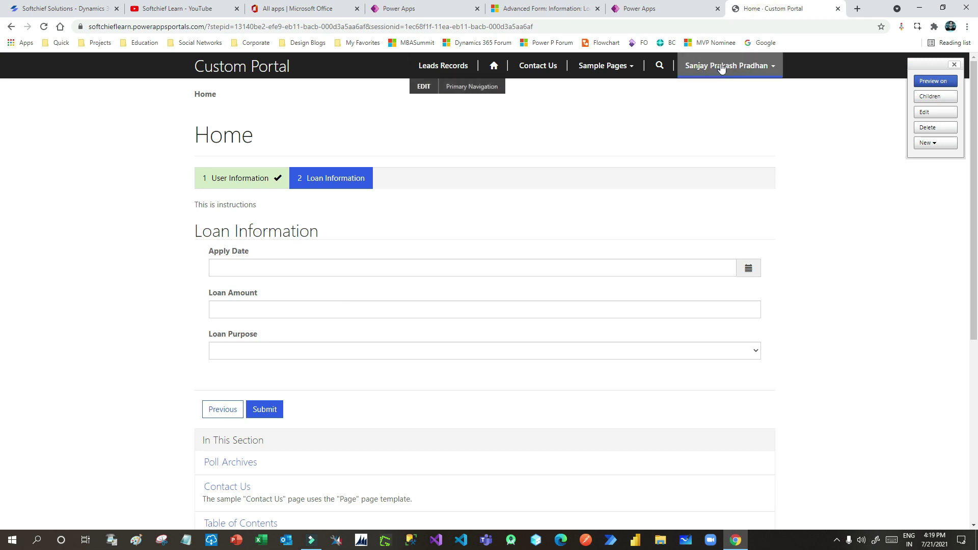
Toggle the portal's profile and sign-out menu, then go back to the Loan Application columns.
left_click(767, 66)
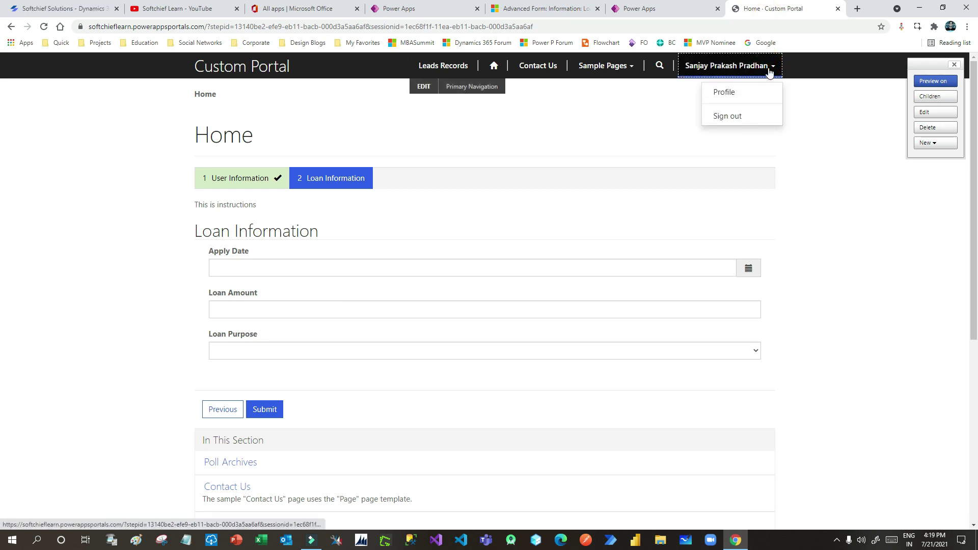
left_click(770, 69)
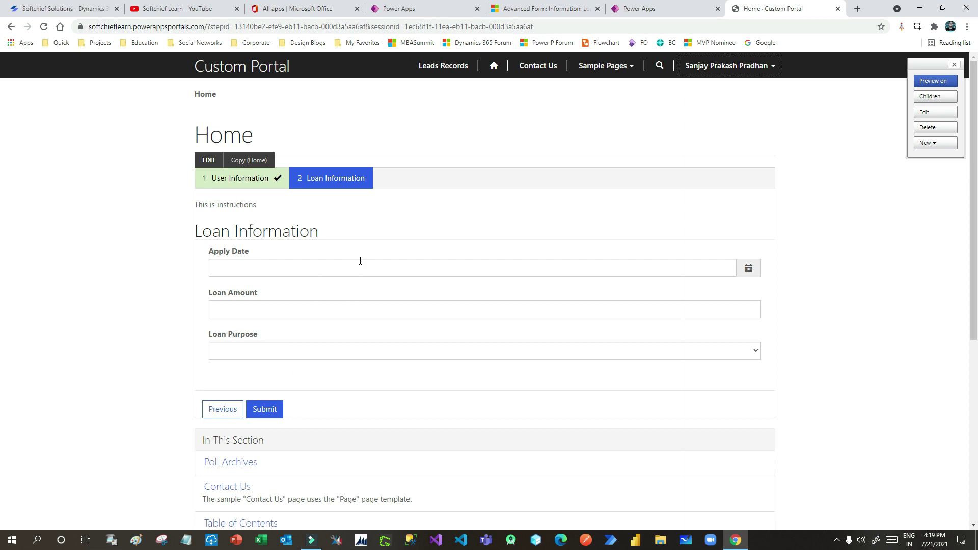
left_click(769, 66)
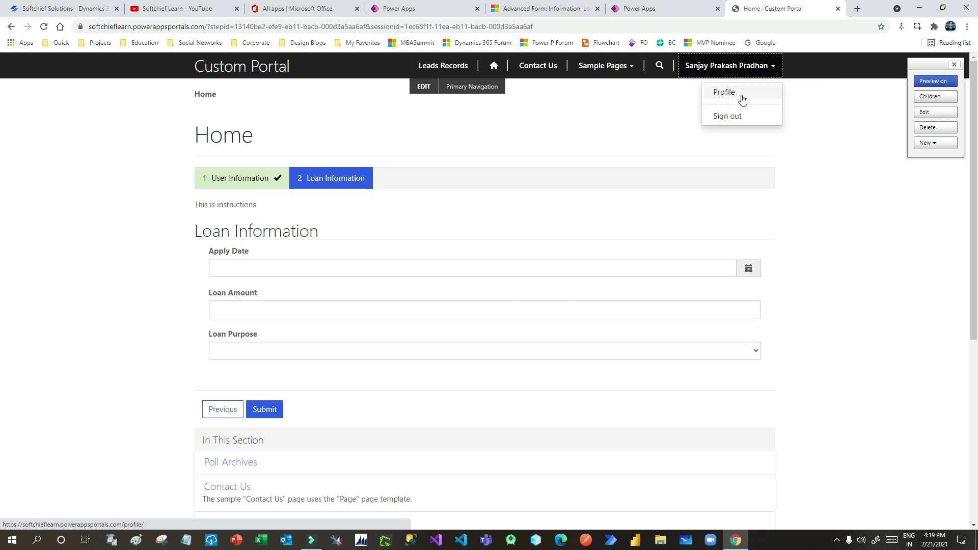
left_click(412, 9)
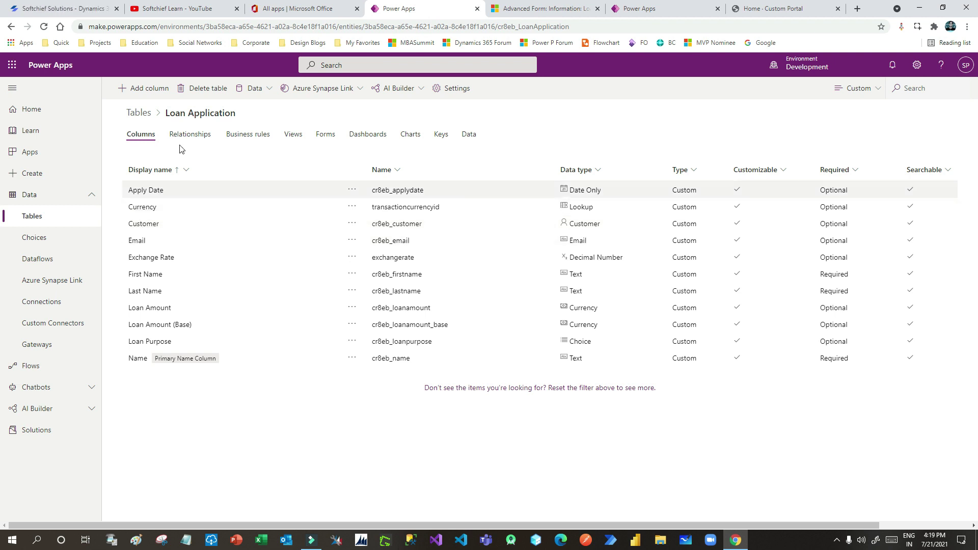
List the Loan Application table's forms via the Views and Forms tabs.
double_click(188, 113)
left_click(261, 118)
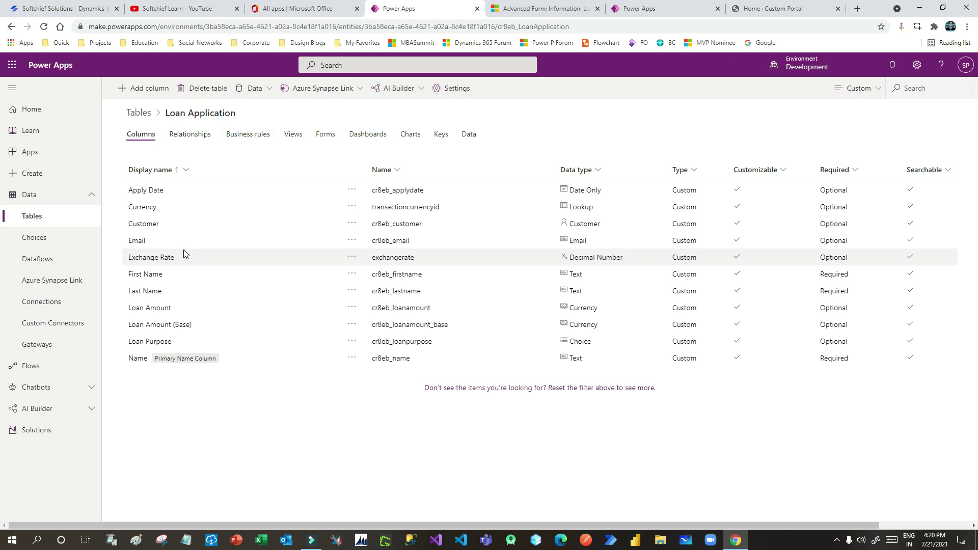
left_click(293, 137)
left_click(323, 138)
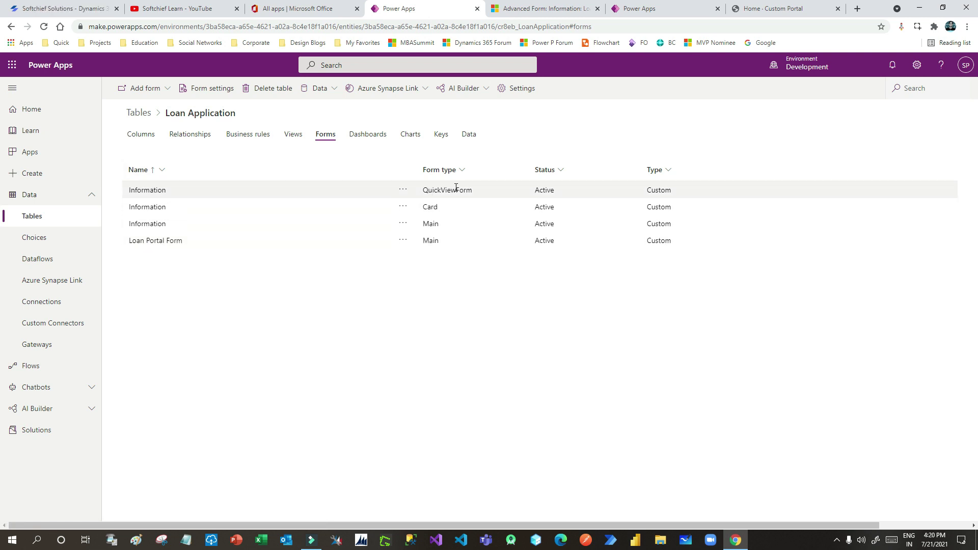
Open Loan Portal Form for editing in a new tab from its options menu.
left_click_drag(176, 113, 236, 120)
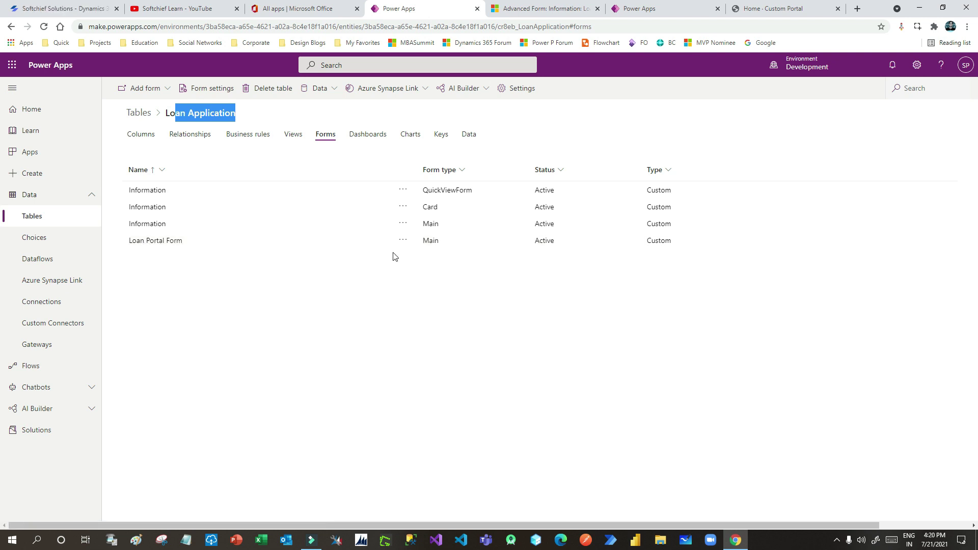
left_click(402, 240)
mouse_move(408, 253)
left_click(522, 254)
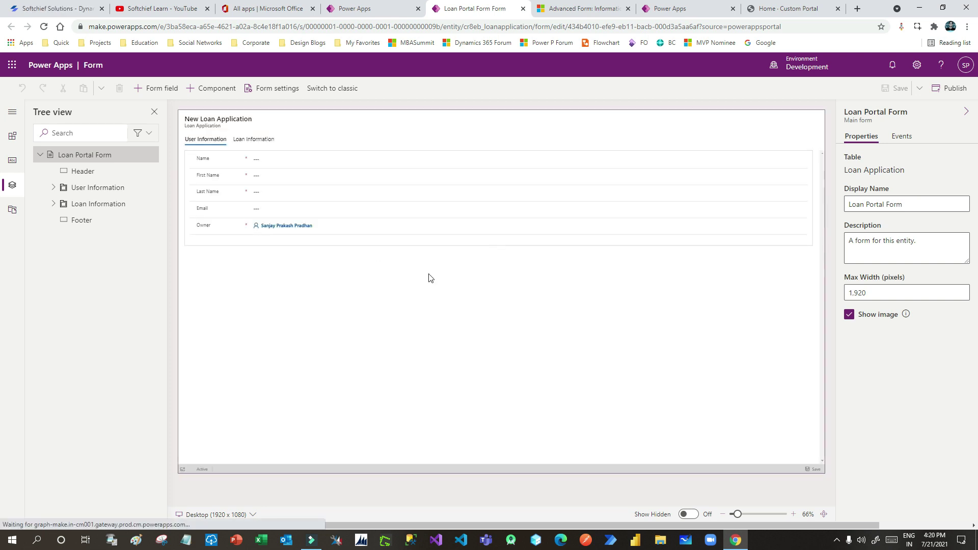
Enlarge the form preview, compare the Loan Information and User Information tab fields, then return to the portal.
left_click(748, 514)
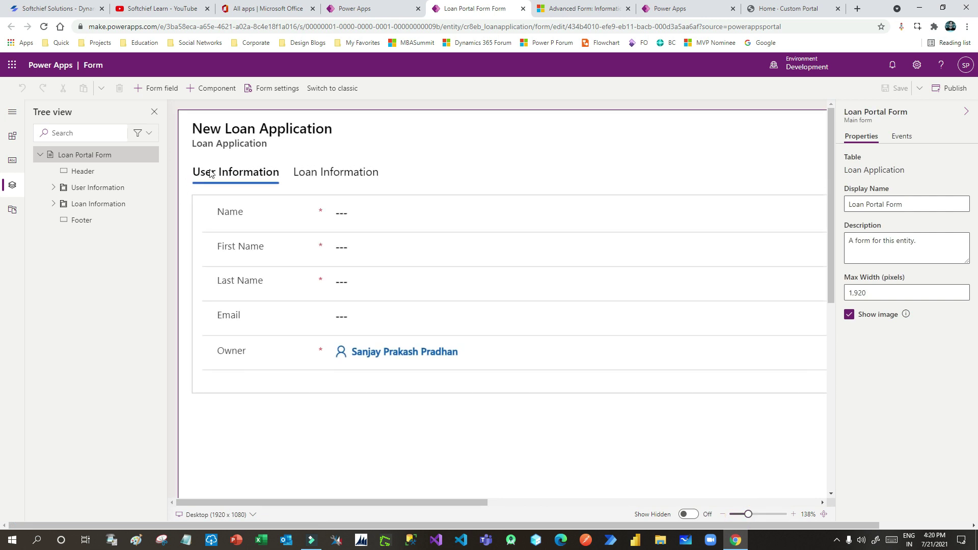
left_click(238, 171)
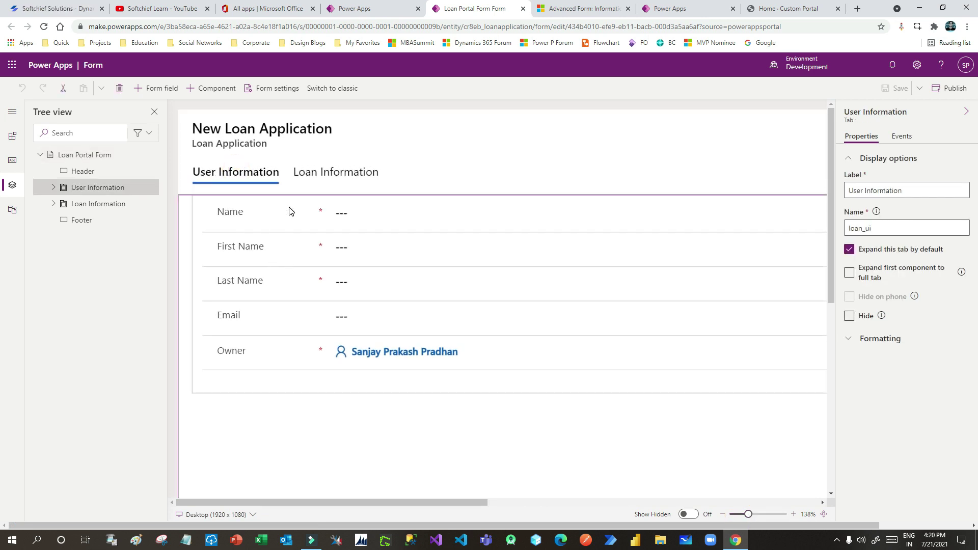
left_click(340, 173)
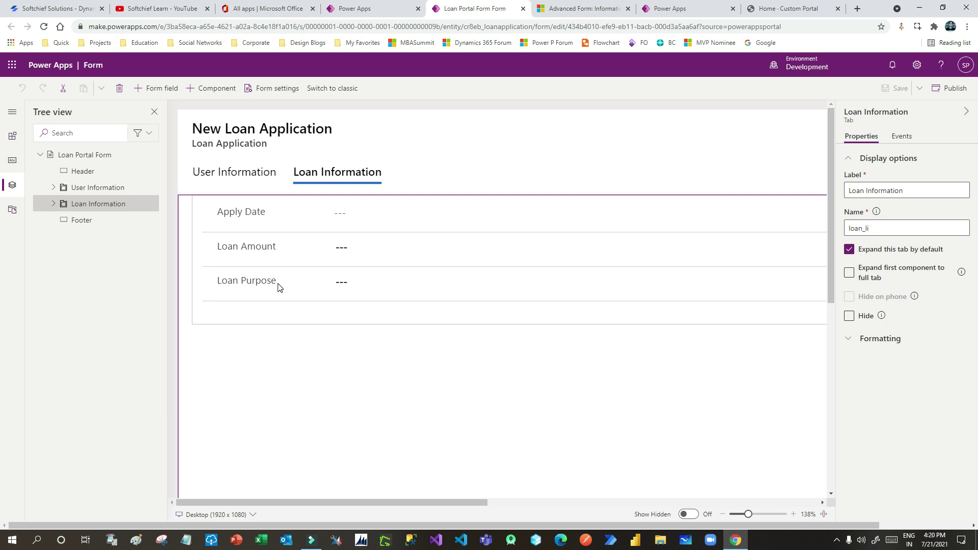
left_click(250, 174)
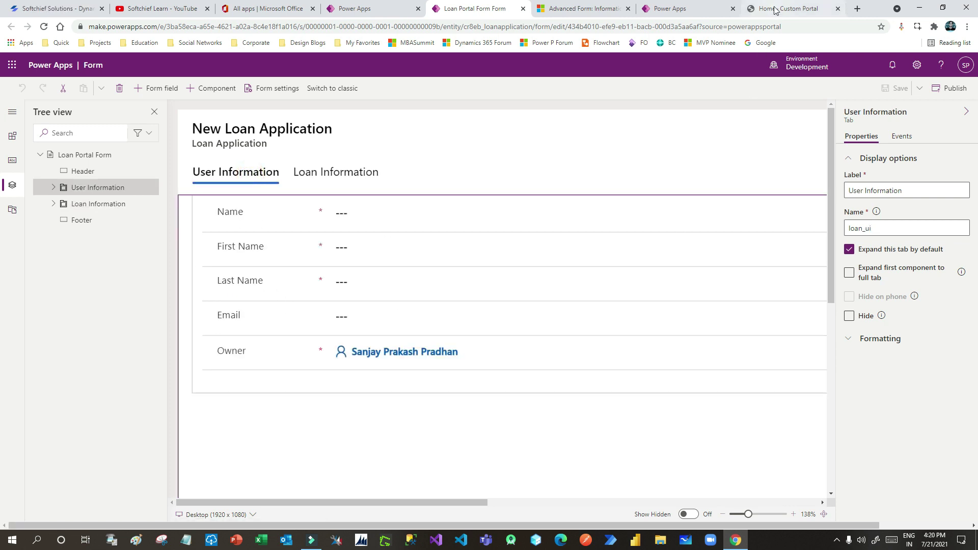
left_click(775, 9)
Reload the portal at User Information and view the designer's Loan Information tab fields.
left_click_drag(213, 182, 269, 180)
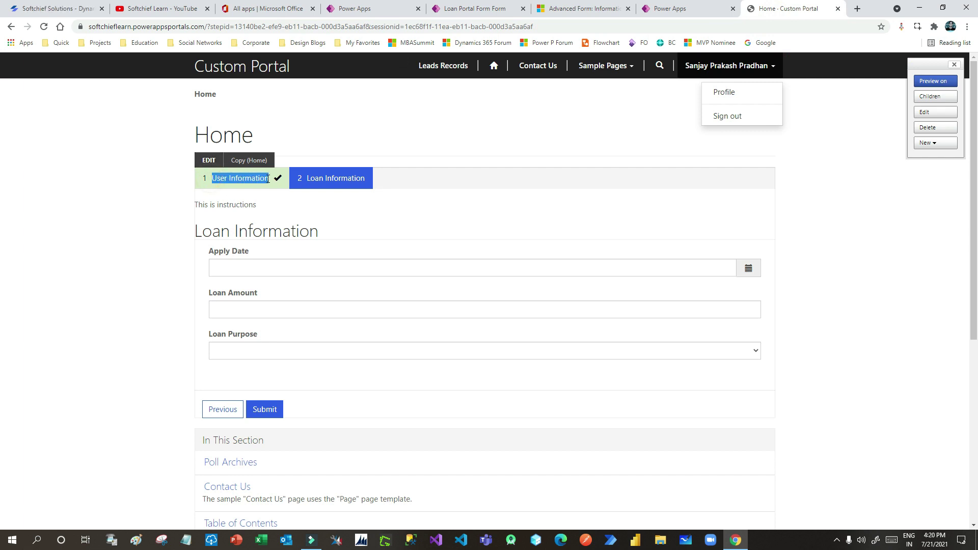
left_click(242, 66)
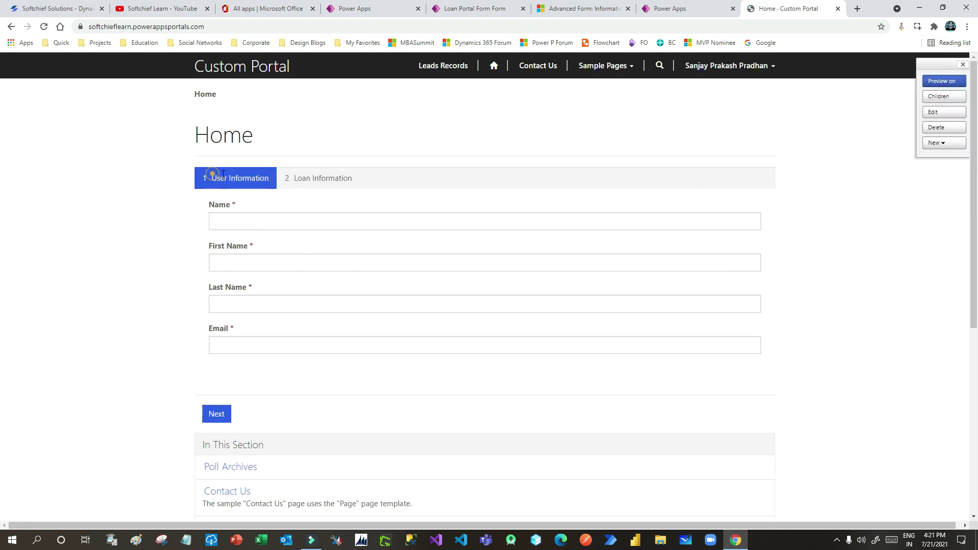
left_click(375, 9)
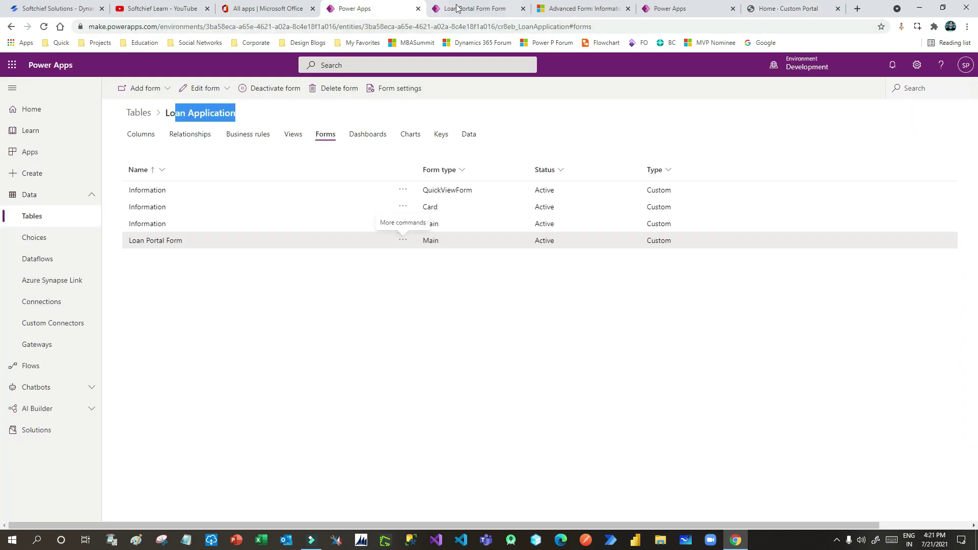
left_click(461, 9)
left_click(320, 170)
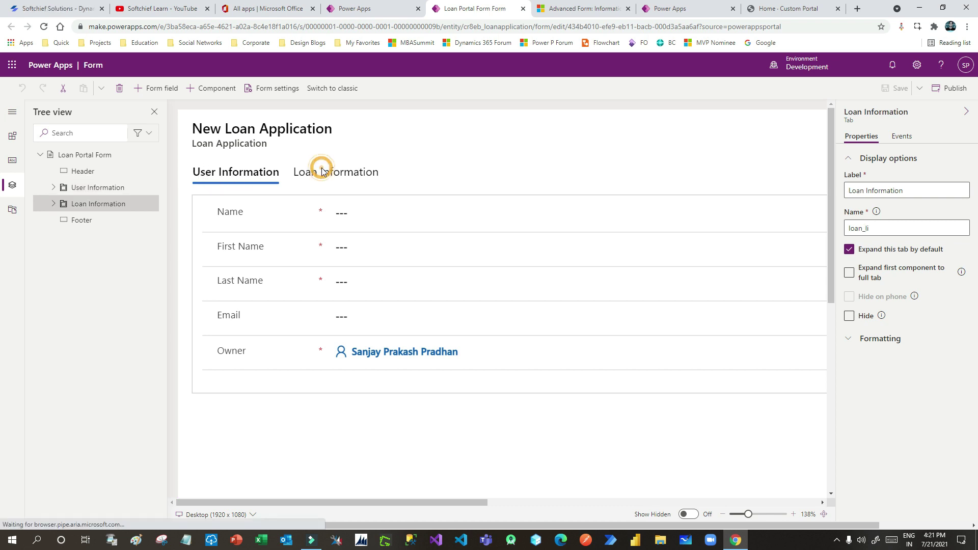
left_click(788, 9)
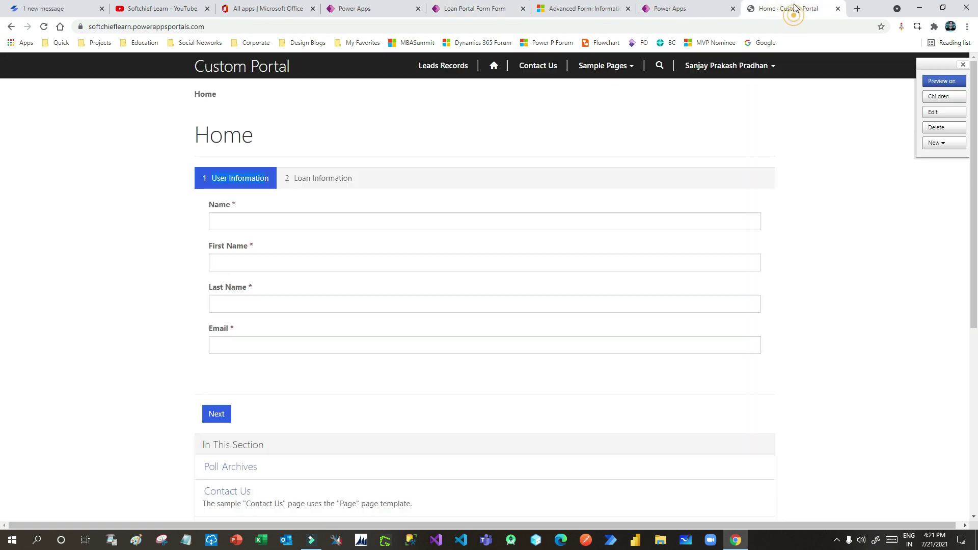
Compare the portal's Loan Information step with the designer's User Information and Loan Information tabs.
left_click_drag(297, 178, 349, 178)
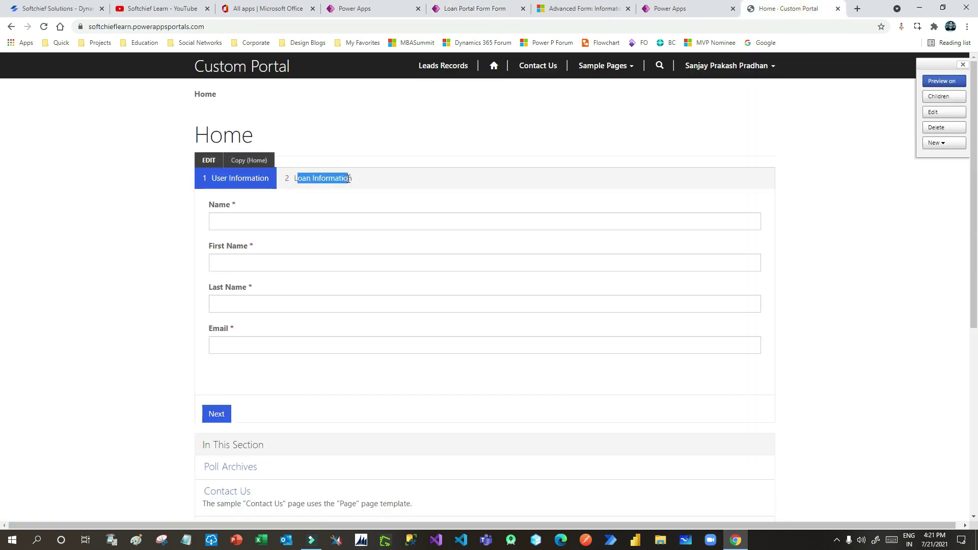
left_click(316, 181)
left_click(461, 8)
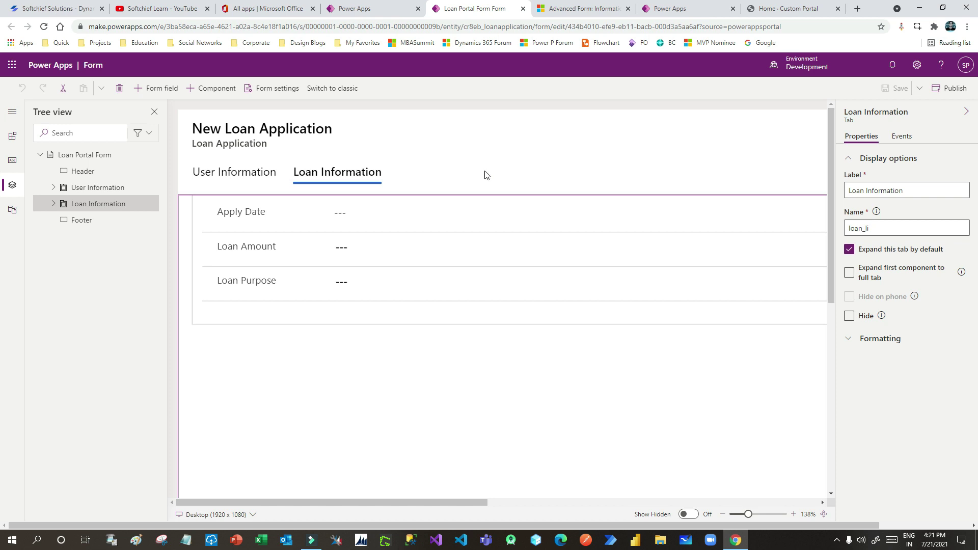
left_click(248, 173)
left_click(328, 175)
Close the Loan Portal Form designer and move via the Loan Application columns to the Loan Ad Form tab.
left_click(523, 8)
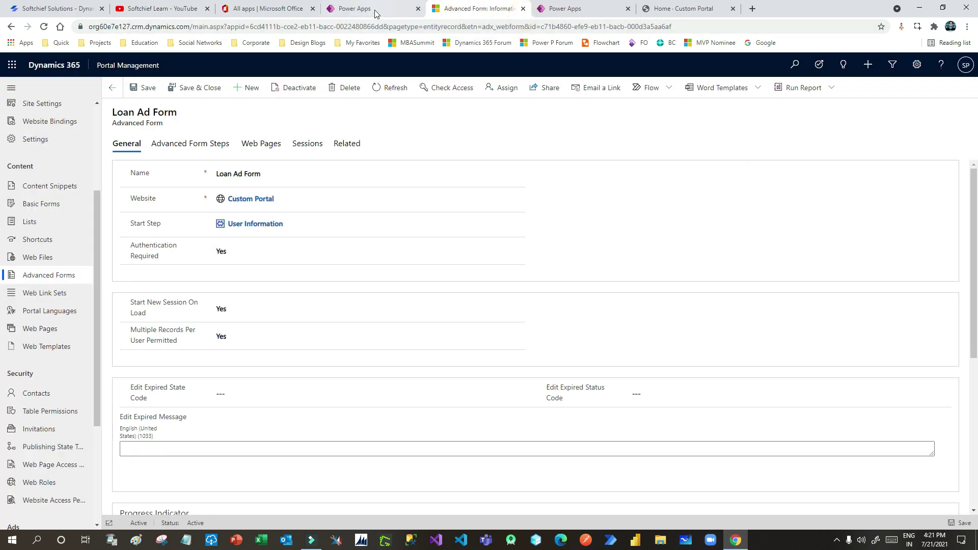
left_click(375, 9)
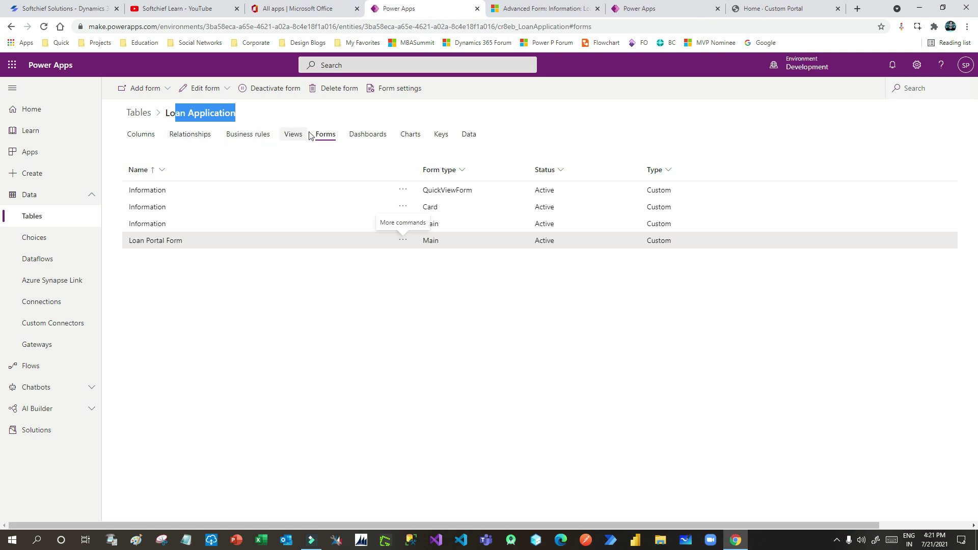
left_click(142, 135)
left_click(525, 9)
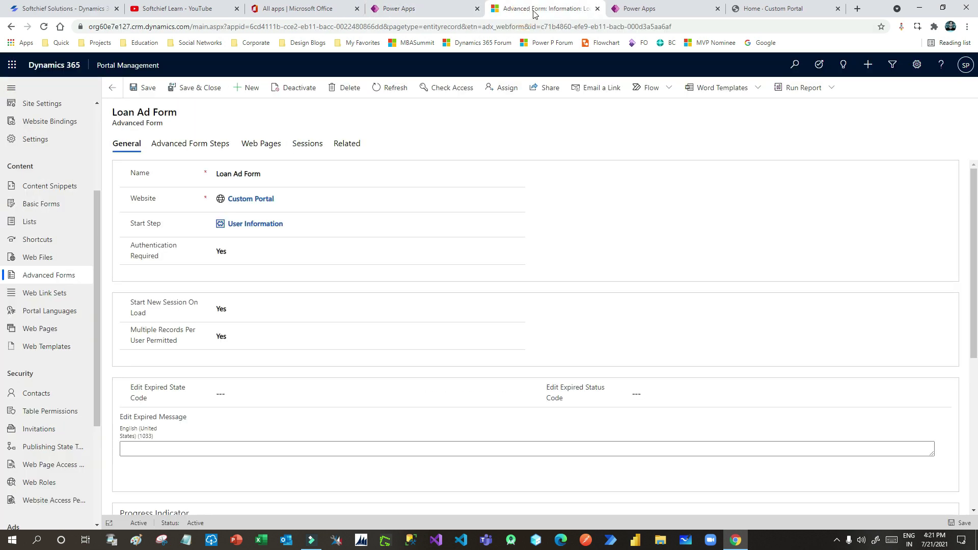
Reopen Loan Ad Form from the active advanced forms, check its name, then return to the portal.
left_click(33, 275)
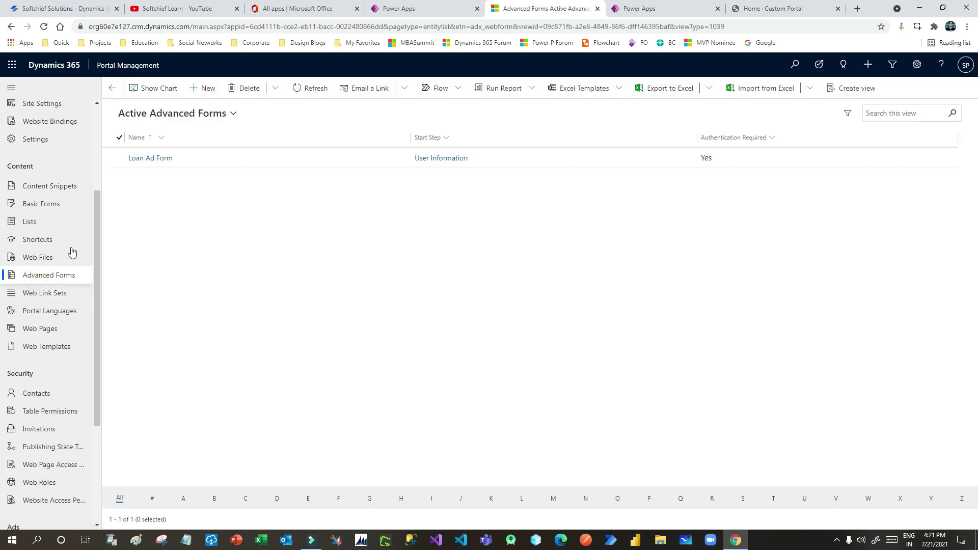
left_click_drag(186, 65, 101, 65)
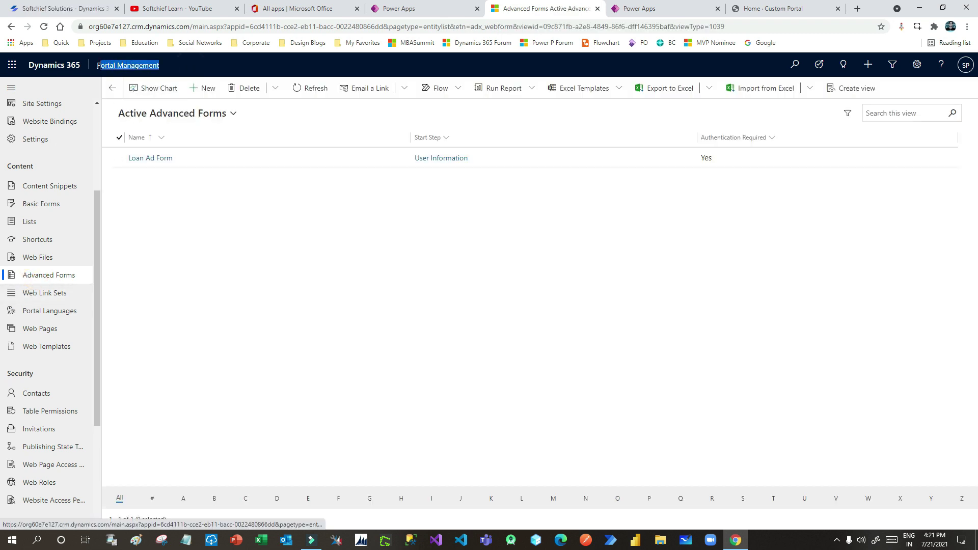
left_click(179, 69)
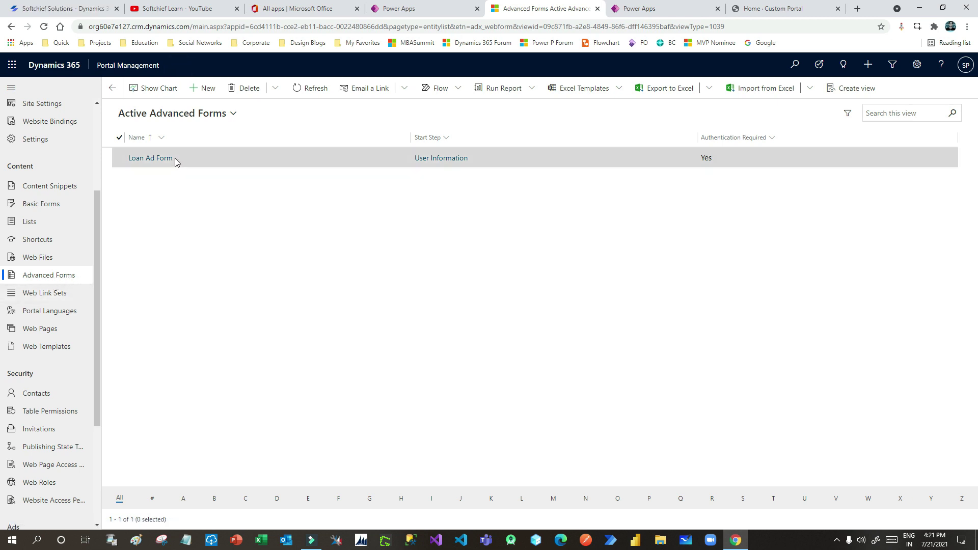
double_click(209, 158)
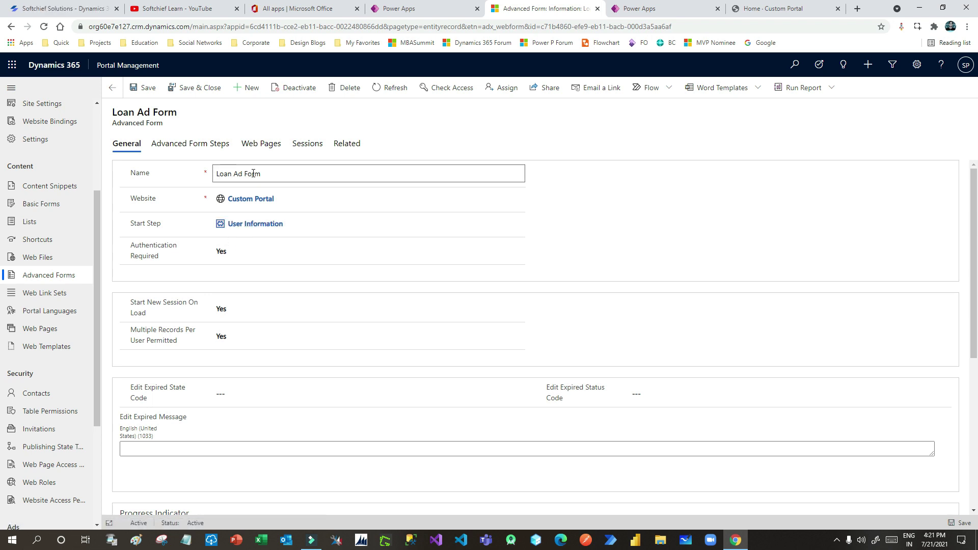
left_click_drag(262, 173, 219, 174)
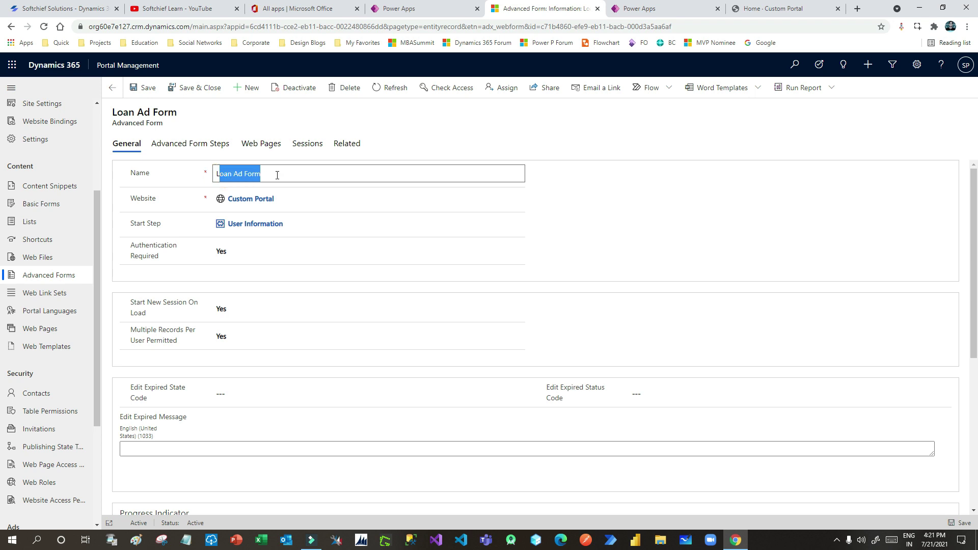
left_click(277, 175)
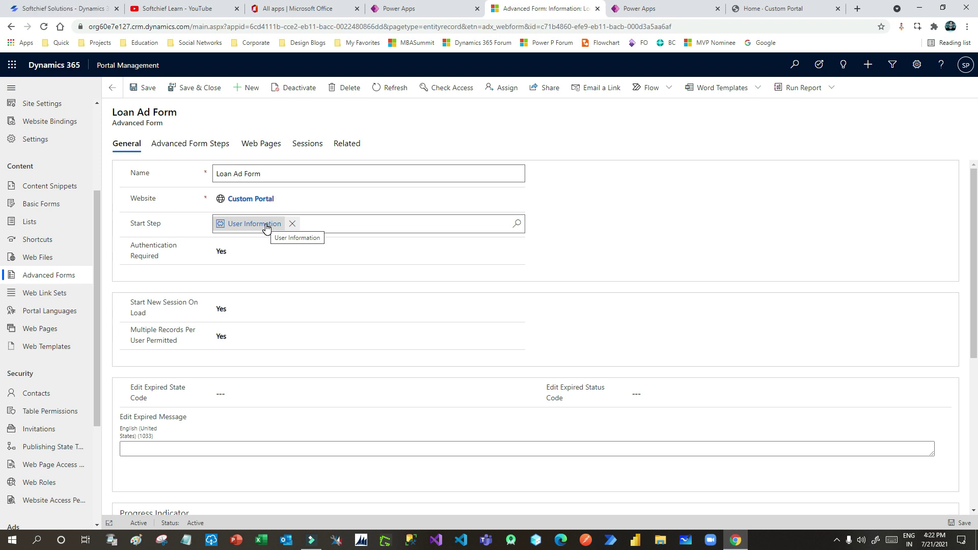
left_click(754, 9)
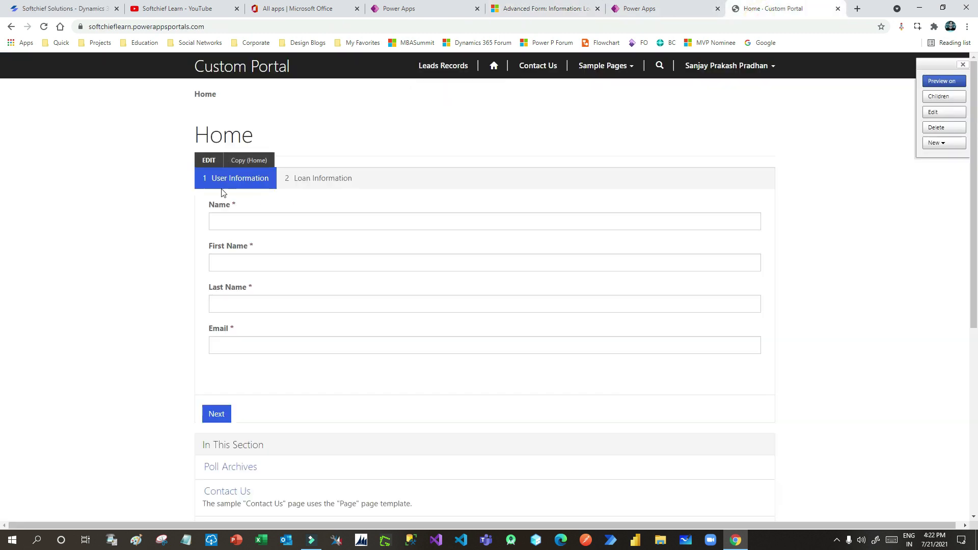
Mark the portal's User Information step title, then go through Power Apps back to the Loan Ad Form record.
left_click_drag(214, 178, 266, 178)
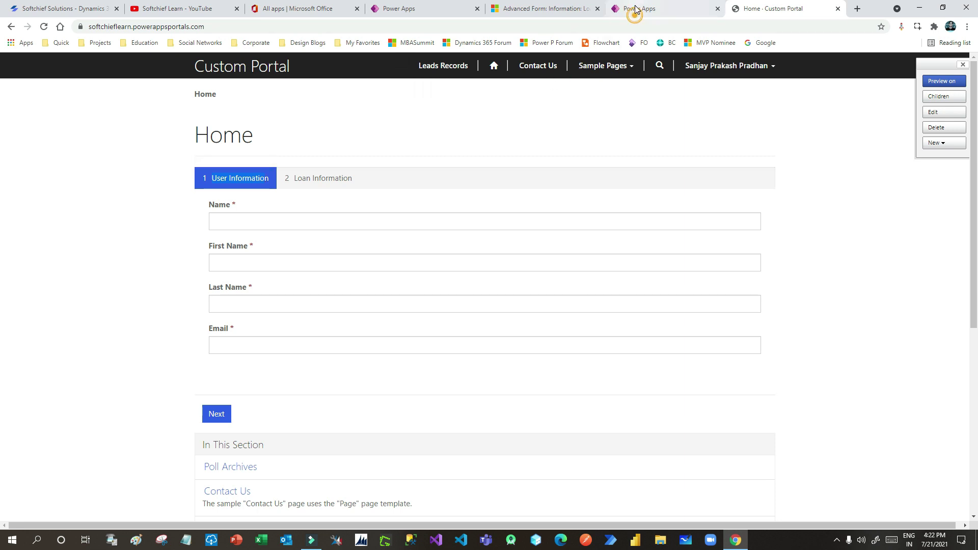
left_click(633, 9)
left_click(424, 9)
left_click(529, 8)
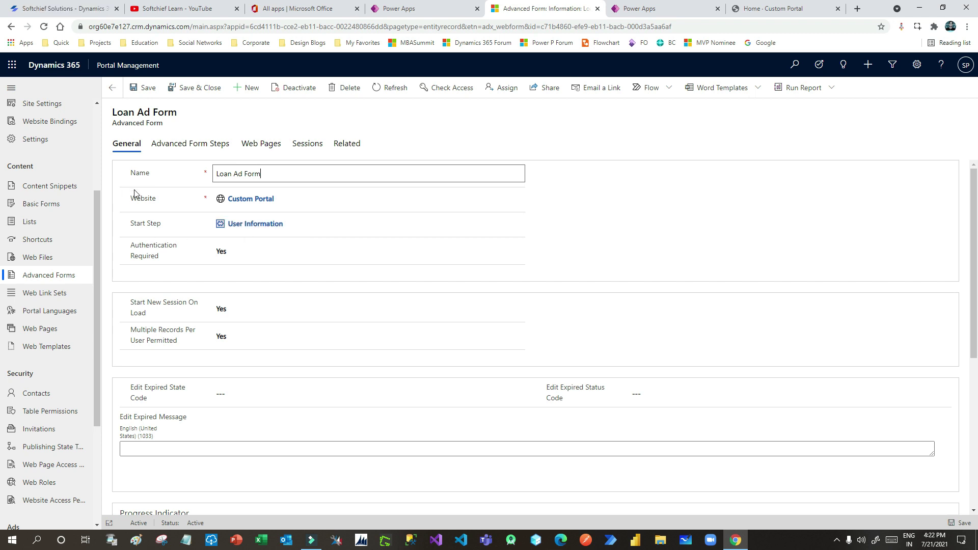
Review the Advanced Form Steps list and General settings, comparing against the portal's Loan Information step.
left_click(202, 146)
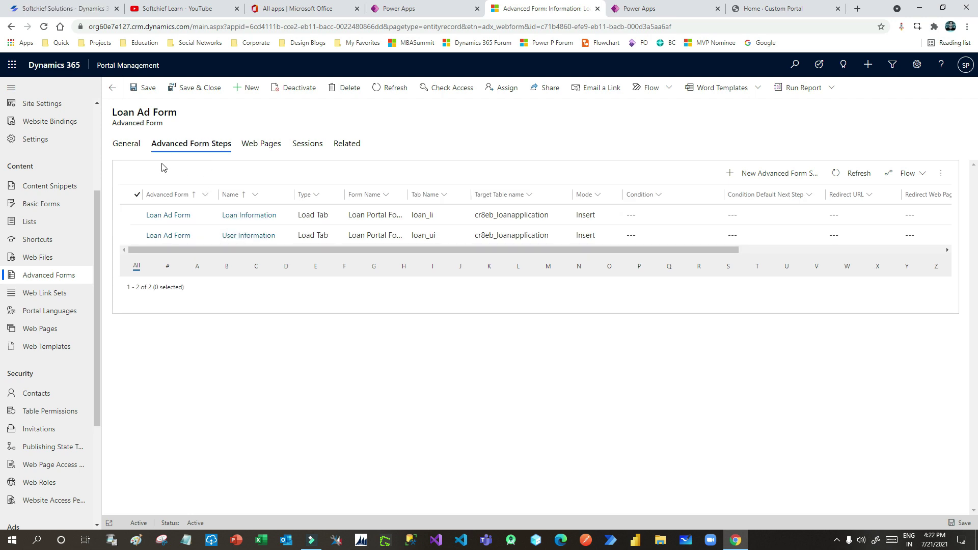
left_click(127, 146)
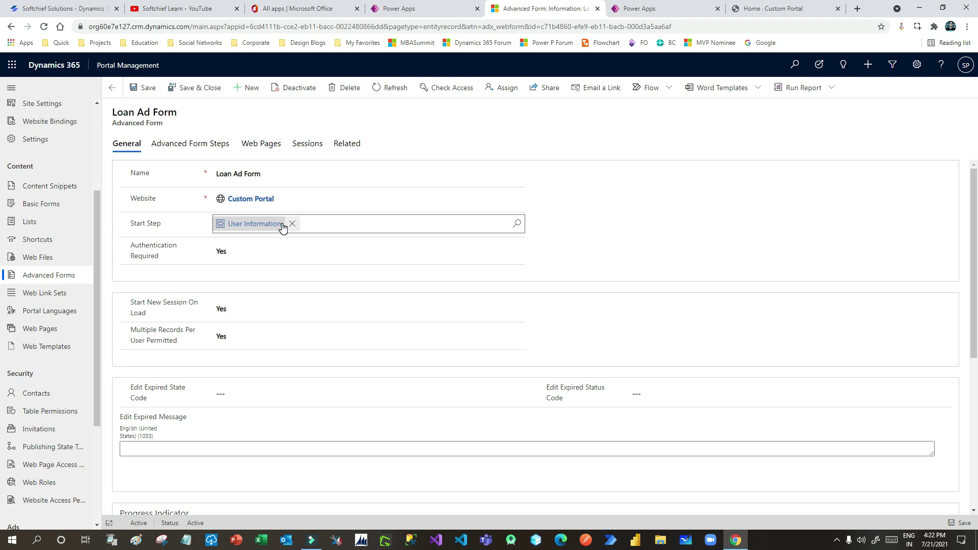
left_click(769, 8)
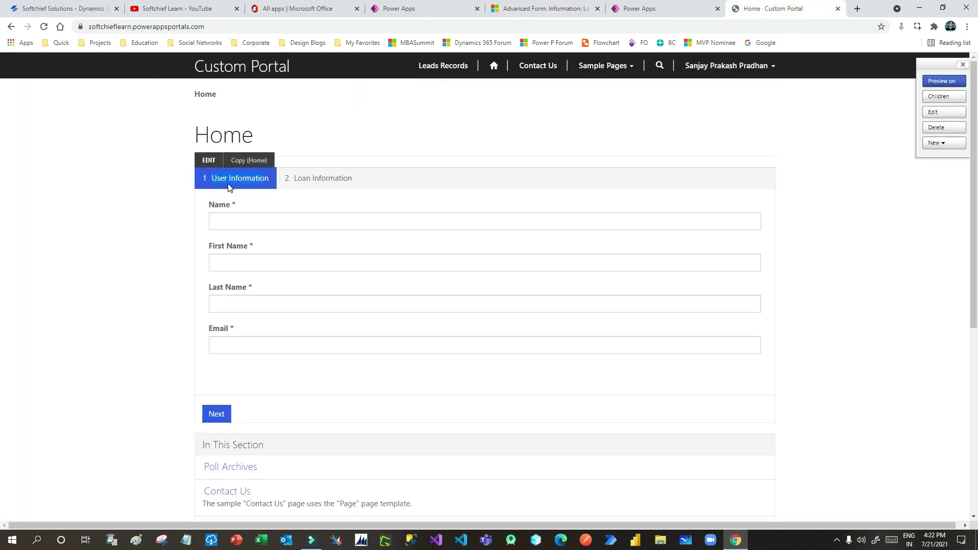
left_click_drag(312, 178, 352, 179)
left_click(526, 10)
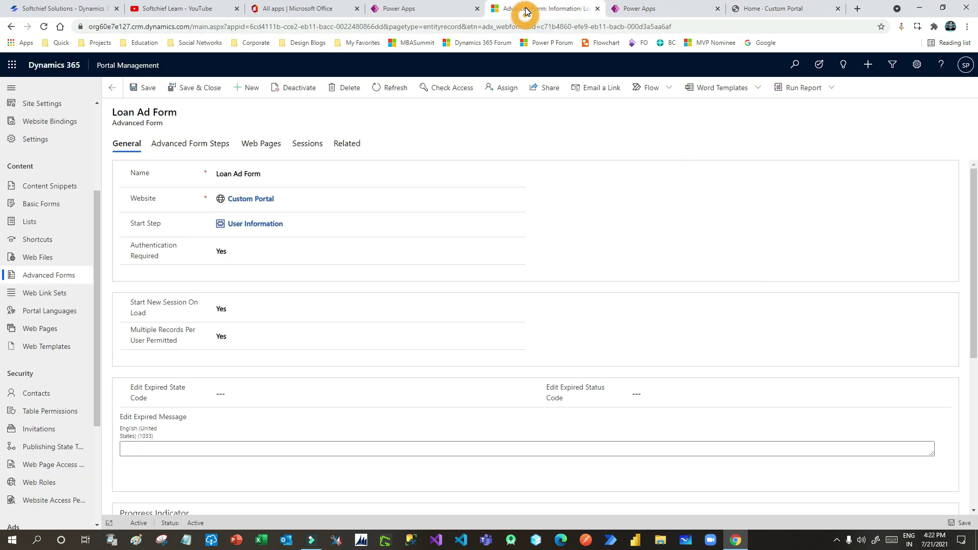
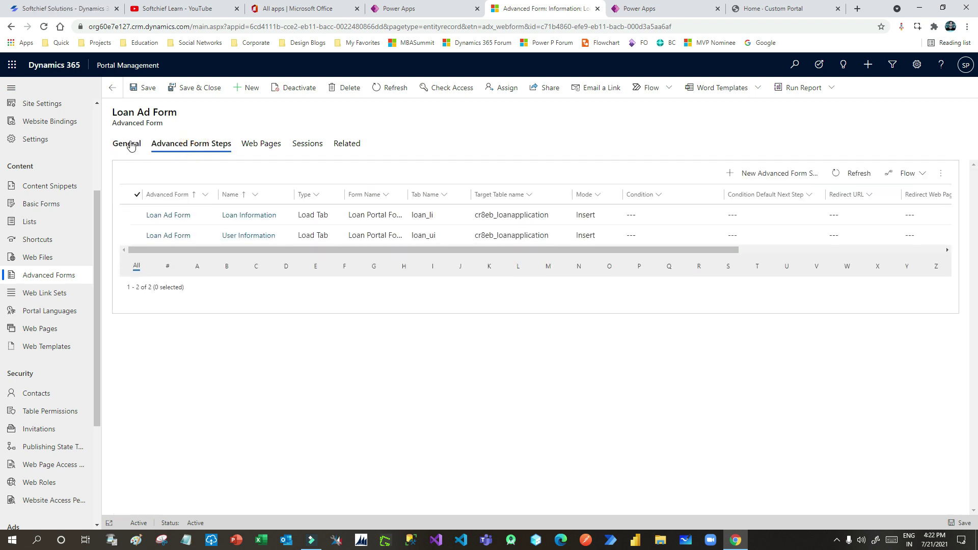
Show the Loan Ad Form's General settings and locate the Progress Indicator section.
left_click(126, 144)
scroll(153, 229, "down", 1)
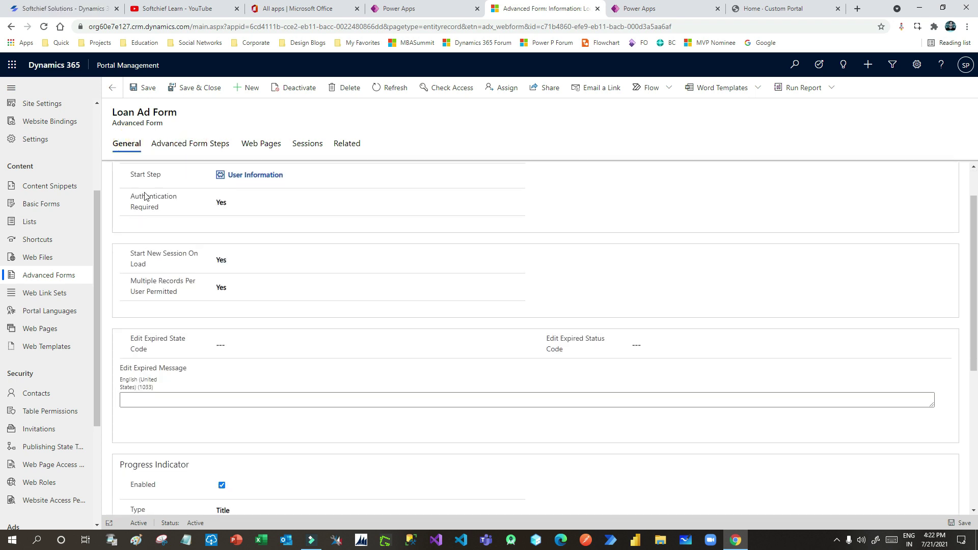
scroll(151, 217, "up", 1)
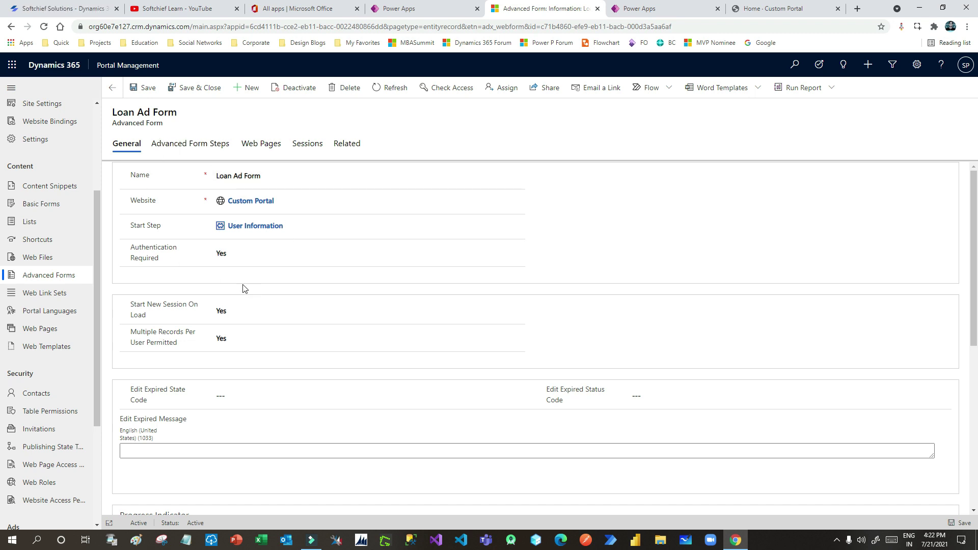
scroll(242, 259, "down", 2)
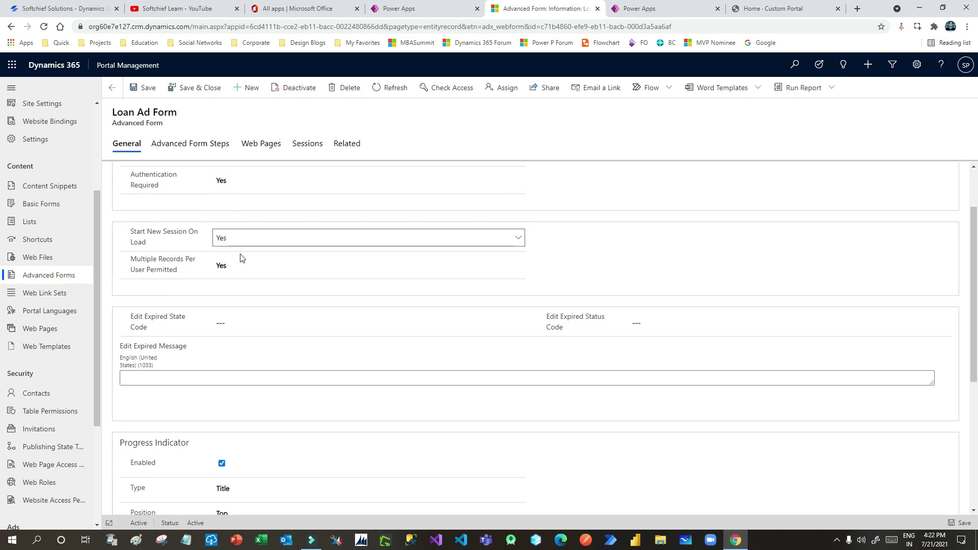
scroll(281, 301, "down", 3)
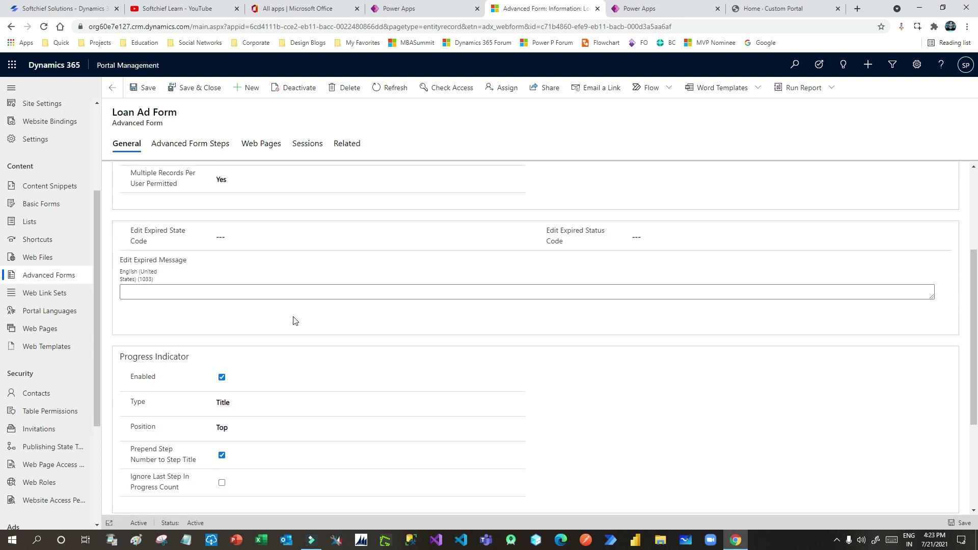
left_click_drag(141, 264, 188, 256)
left_click(194, 259)
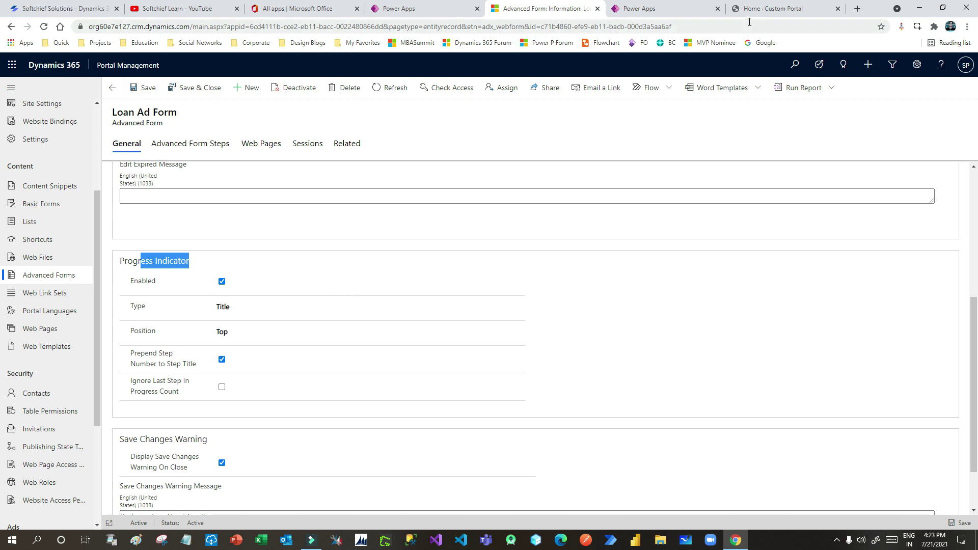
Check the portal form, then keep the progress indicator Type Title and Position Top.
left_click(781, 9)
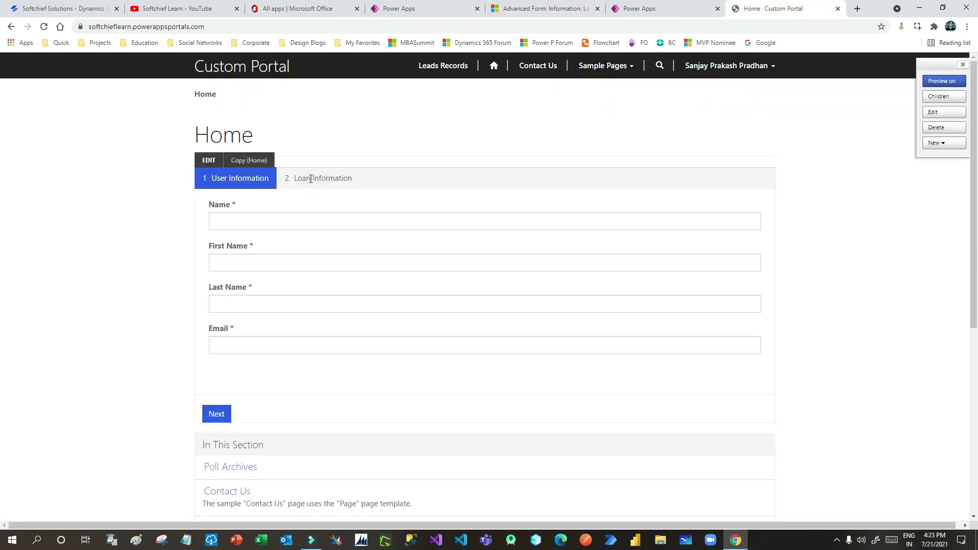
left_click(512, 8)
left_click(157, 324)
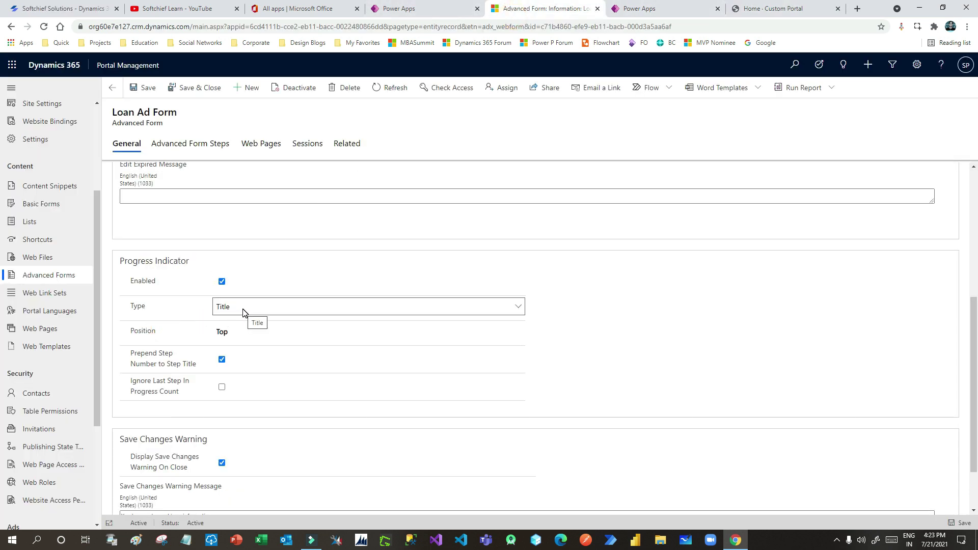
scroll(243, 313, "down", 1)
left_click(248, 257)
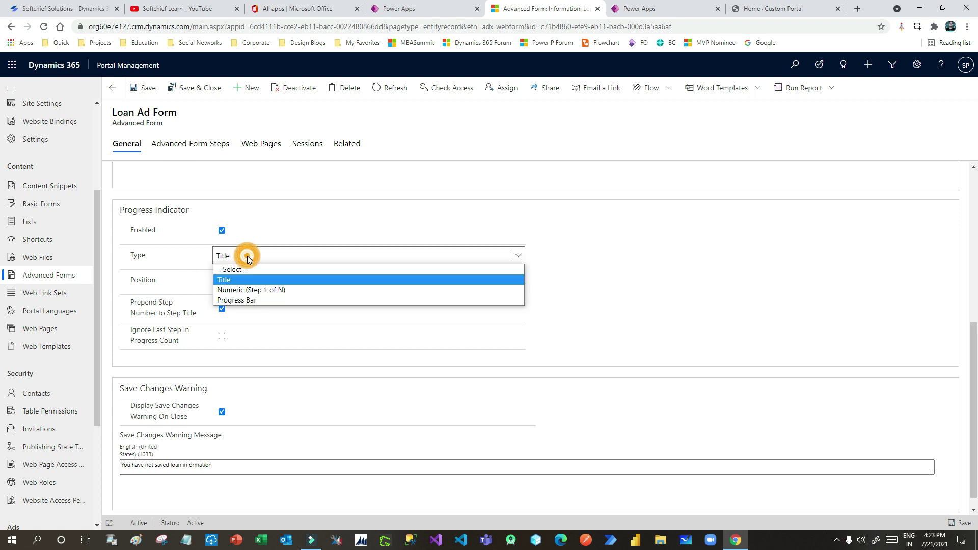
left_click(240, 279)
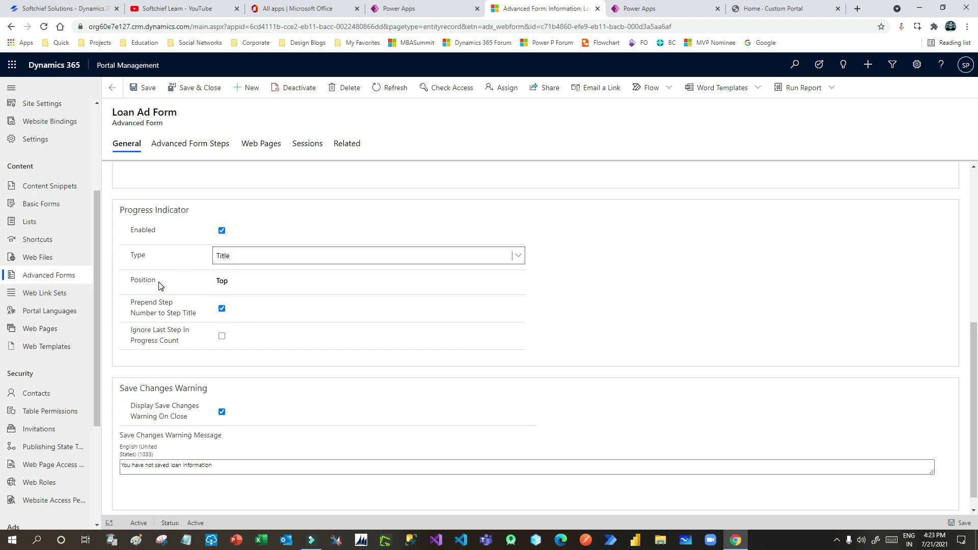
left_click(230, 280)
left_click(234, 280)
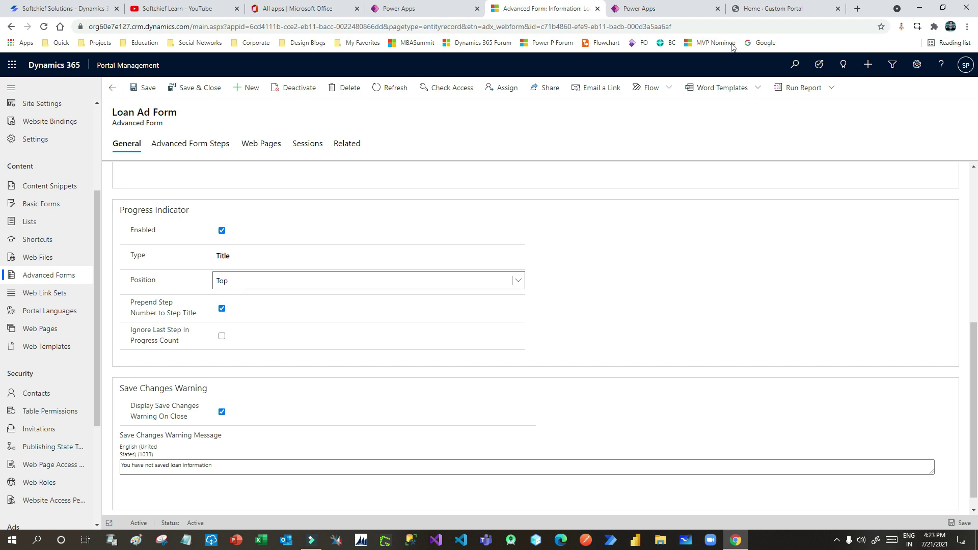
Compare the portal's numbered step tabs with the Prepend Step Number setting.
left_click(748, 10)
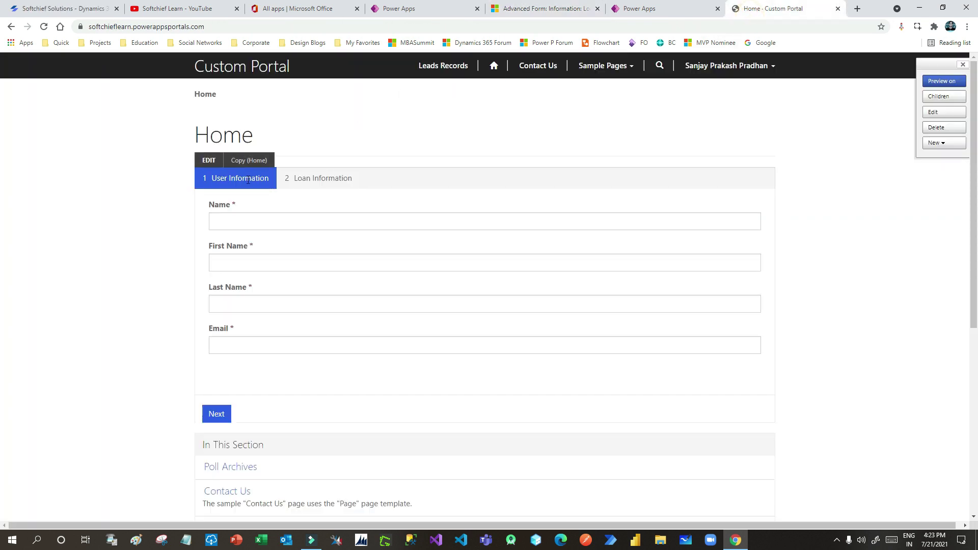
left_click(543, 9)
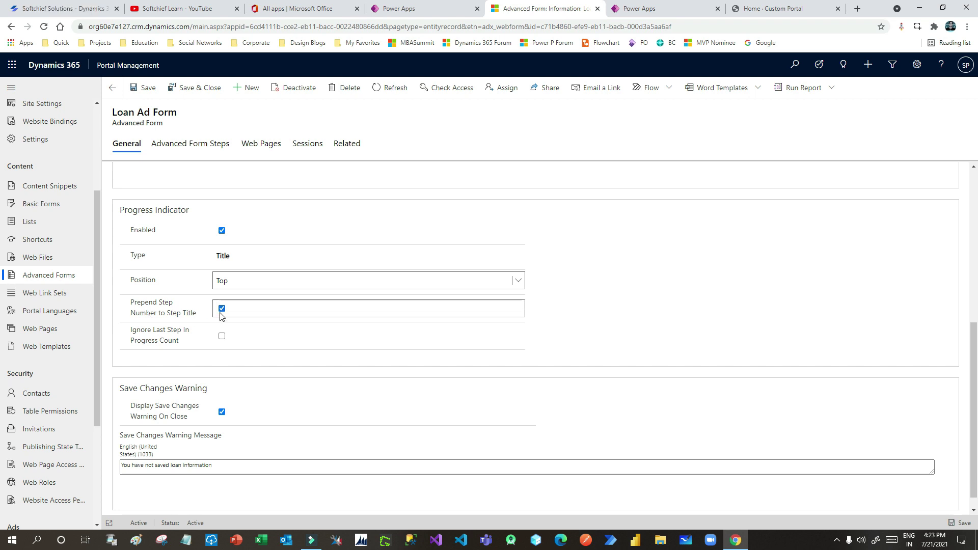
left_click(763, 11)
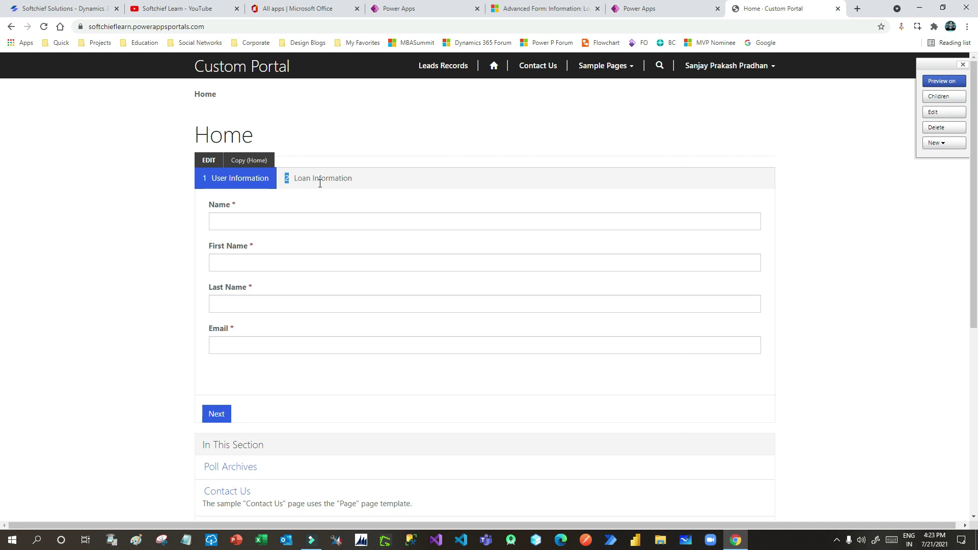
left_click(548, 9)
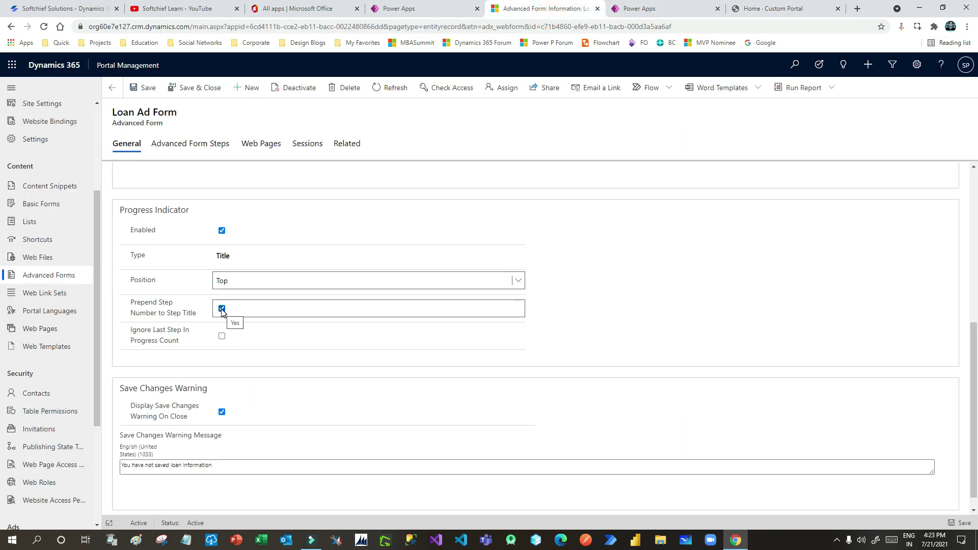
key("ctrl+9")
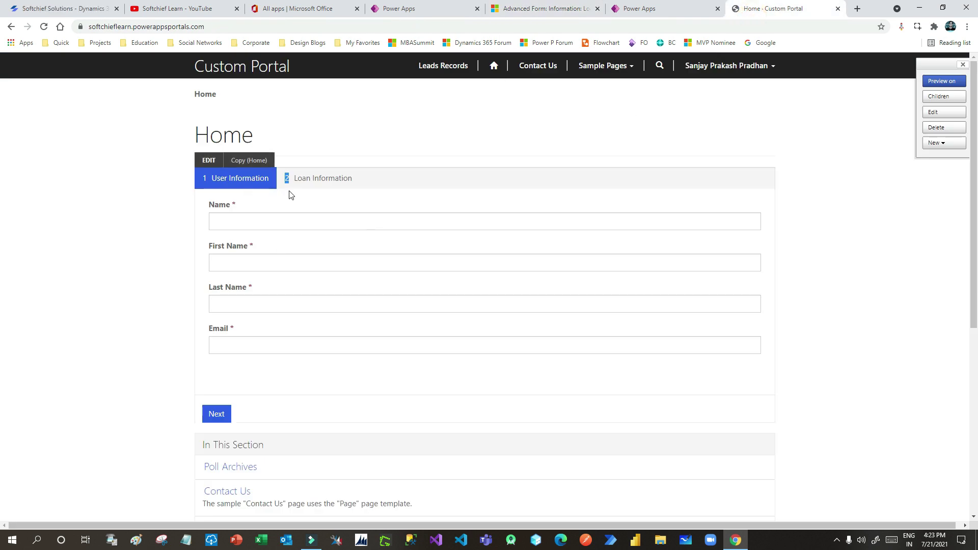
left_click(563, 4)
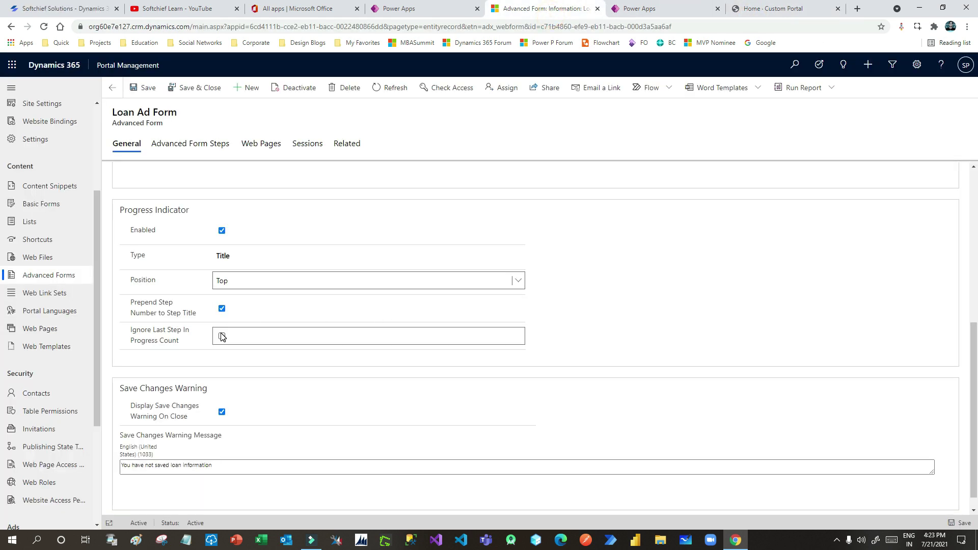
scroll(220, 356, "up", 6)
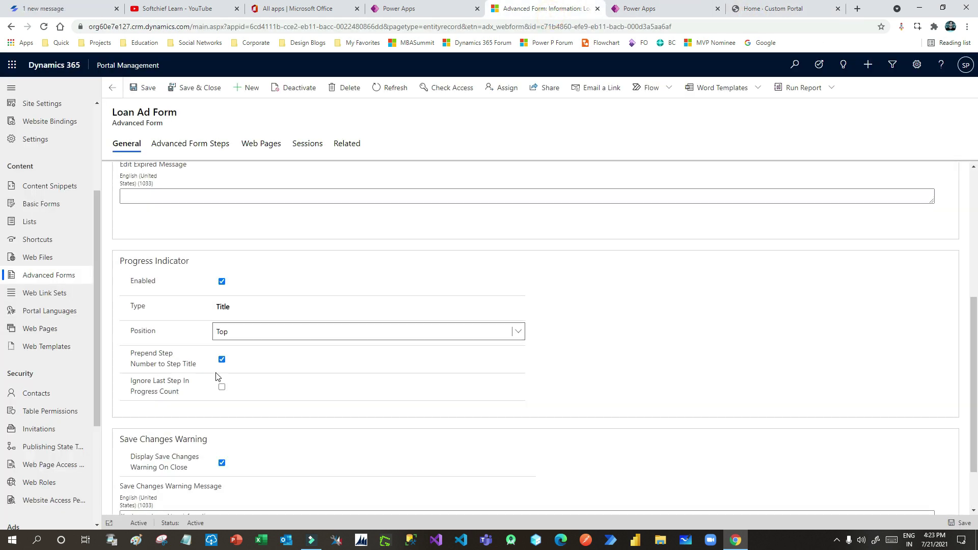
Show the Loan Ad Form's steps list and find the Loan Information step on the portal.
left_click(192, 148)
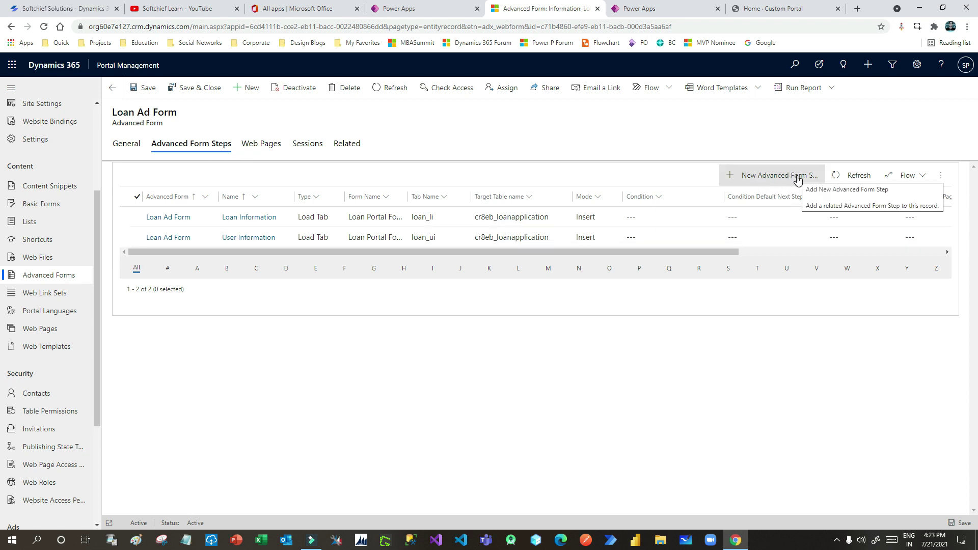
left_click(767, 9)
left_click(326, 182)
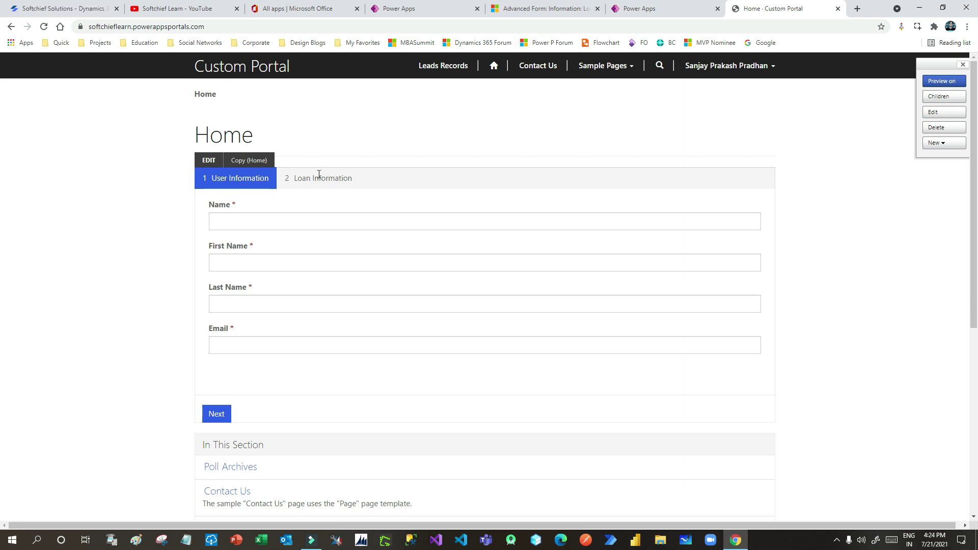
left_click(532, 8)
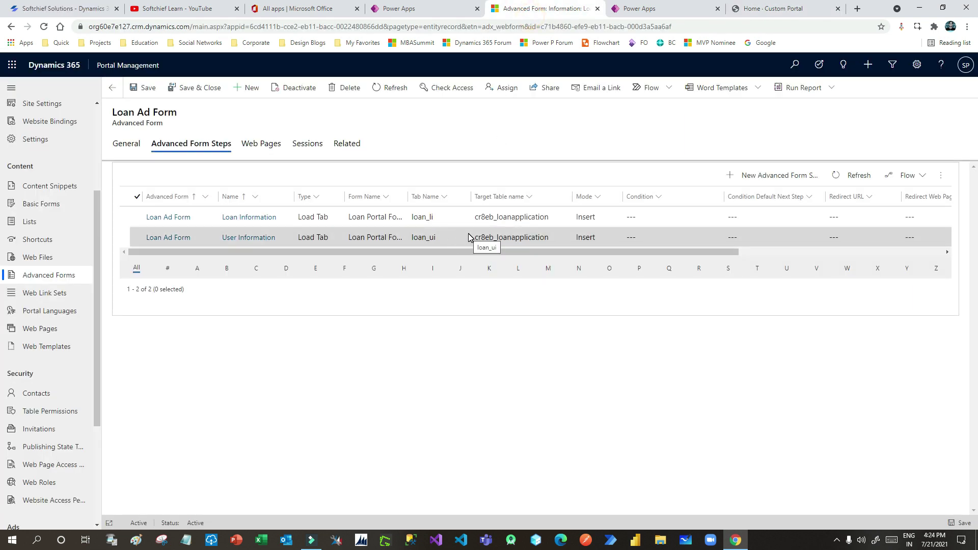
Check the portal form's two steps, then open the User Information step record.
left_click(764, 9)
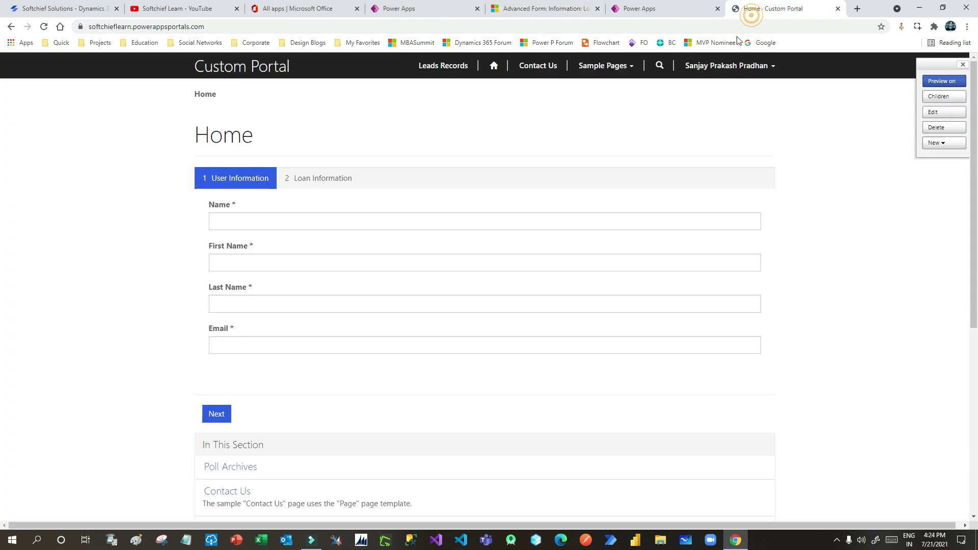
left_click(545, 8)
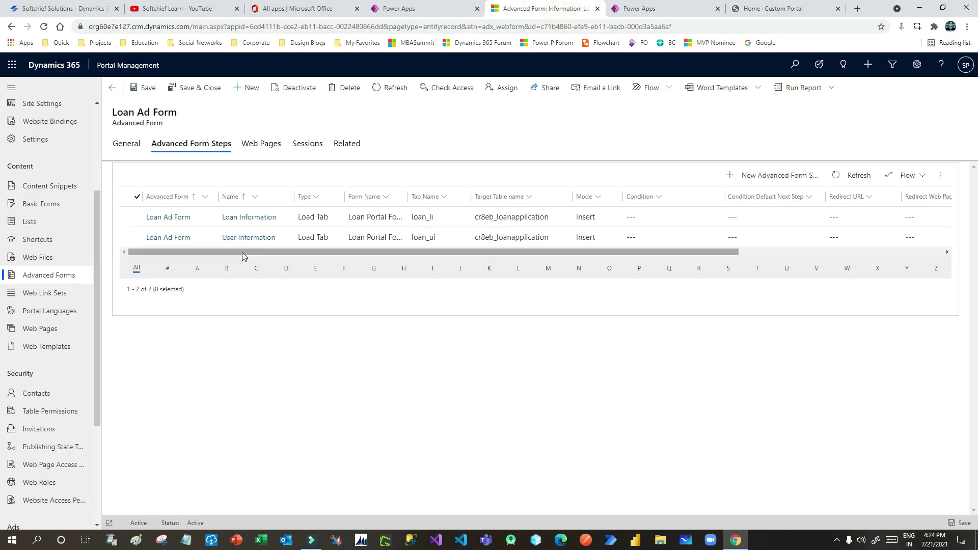
left_click(203, 237)
double_click(209, 243)
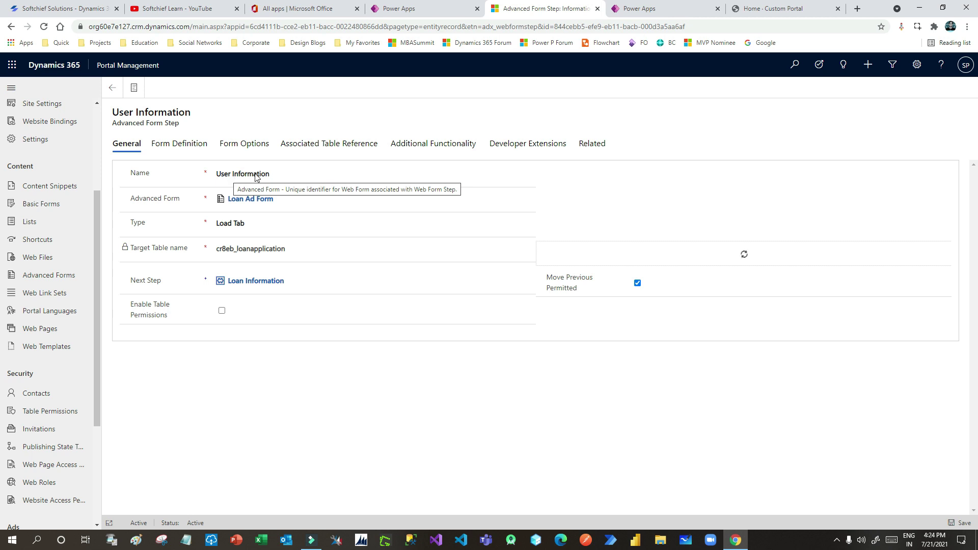
Review the User Information step's type options and keep Load Tab.
left_click(775, 8)
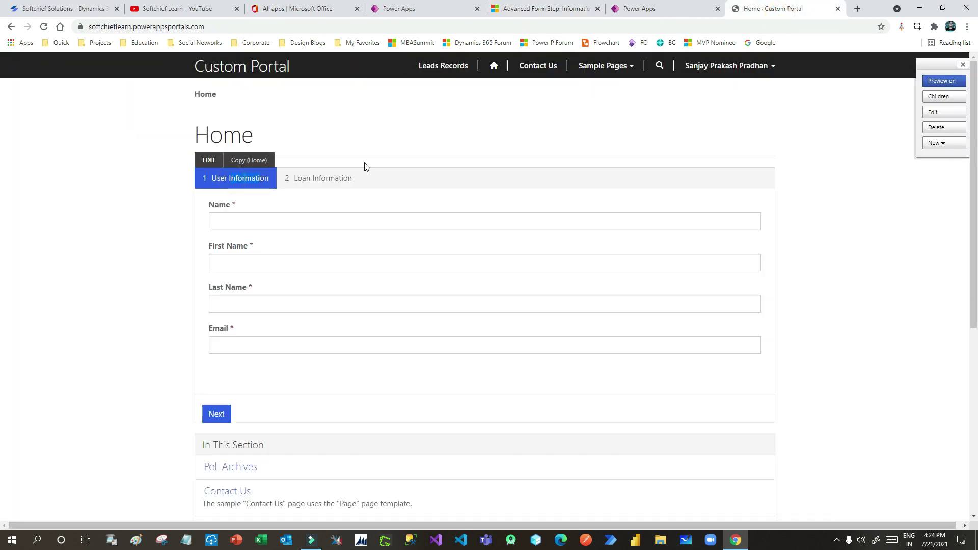
left_click(540, 9)
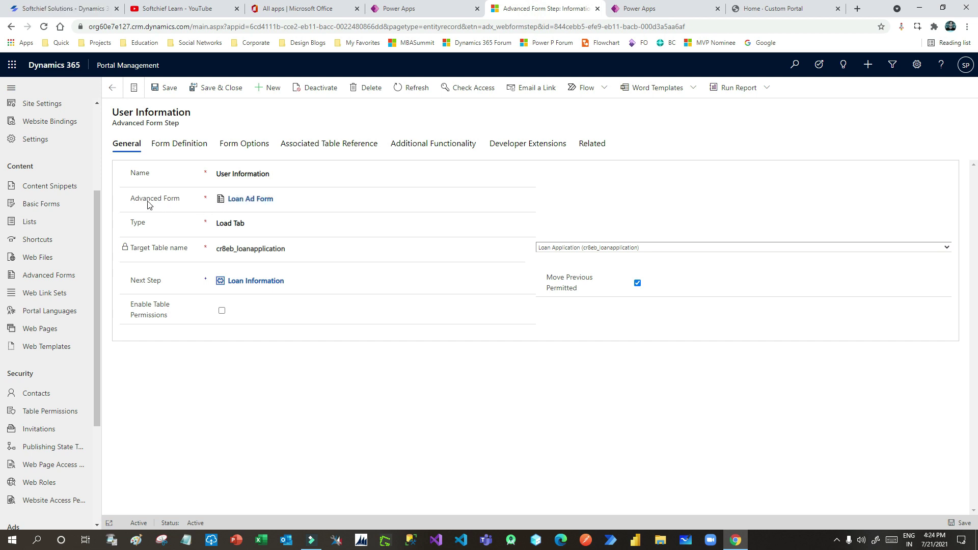
left_click_drag(210, 123, 131, 123)
left_click(208, 122)
left_click(268, 224)
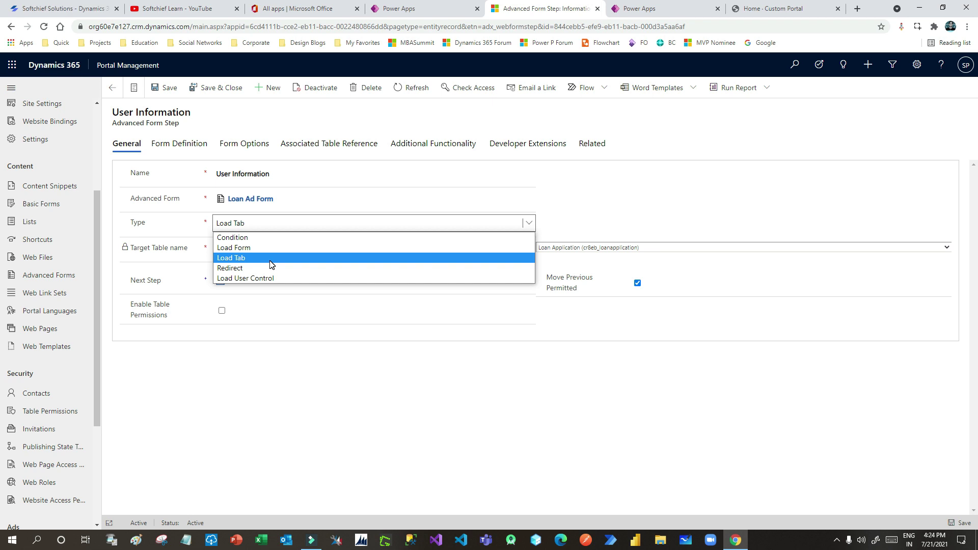
left_click(186, 223)
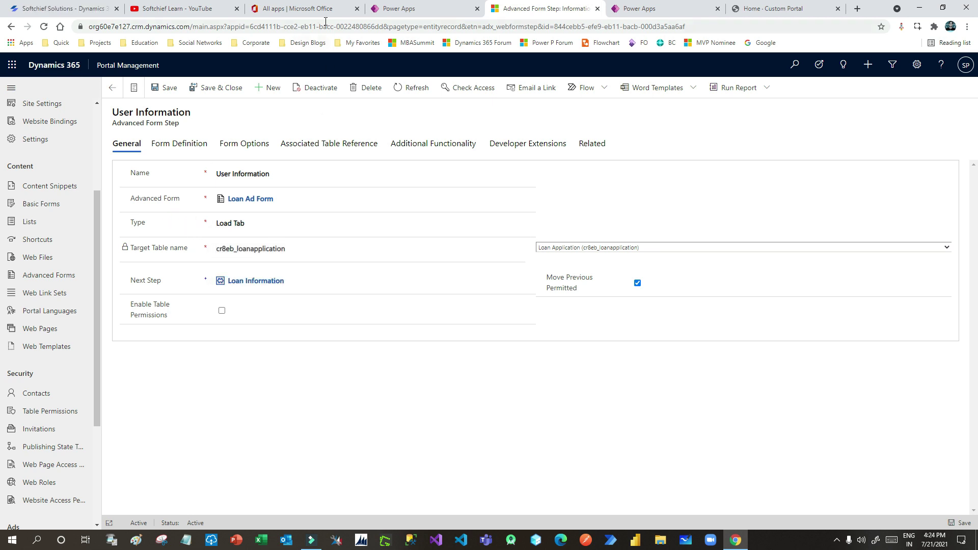
Compare the portal's numbered User Information step with the form step record's title.
left_click(394, 9)
left_click(772, 9)
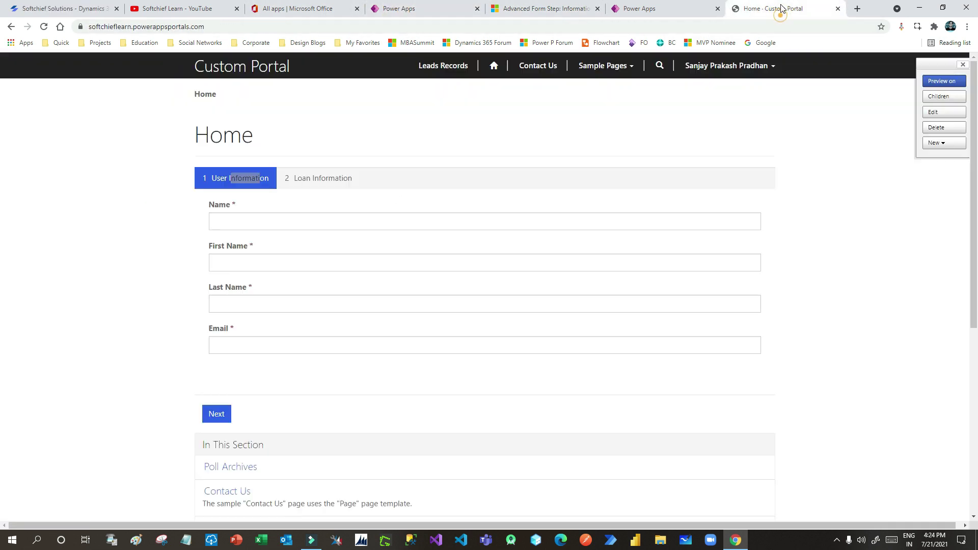
left_click(220, 178)
left_click(245, 179)
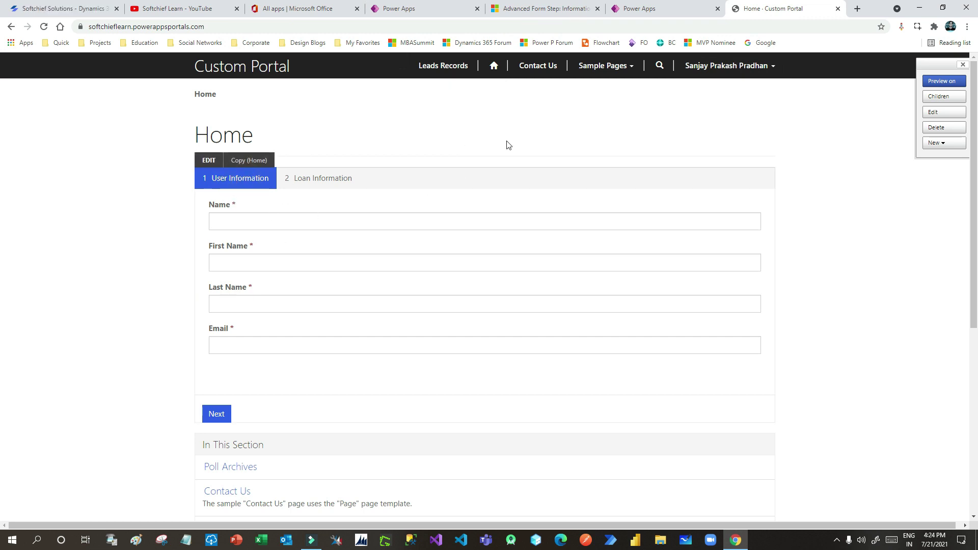
left_click(535, 8)
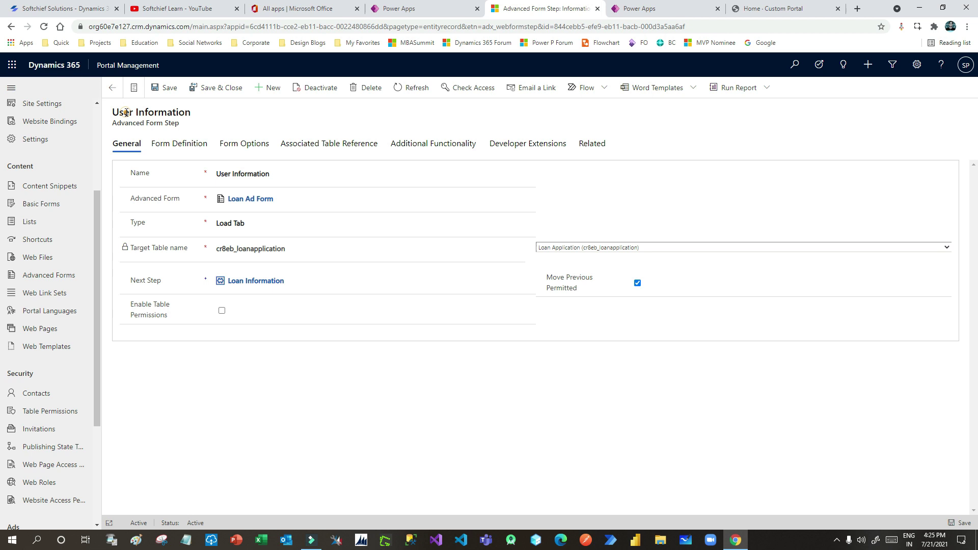
left_click_drag(126, 112, 212, 115)
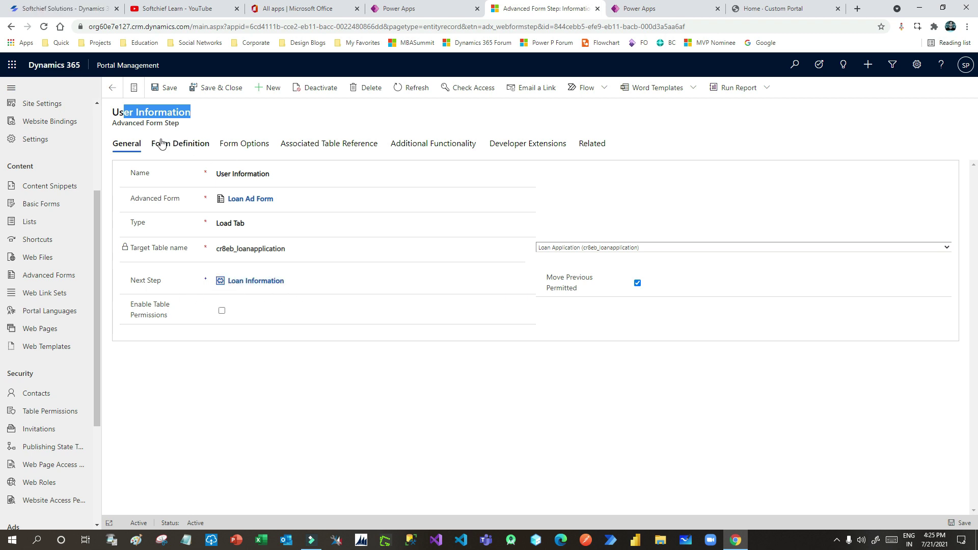
left_click_drag(144, 123, 179, 124)
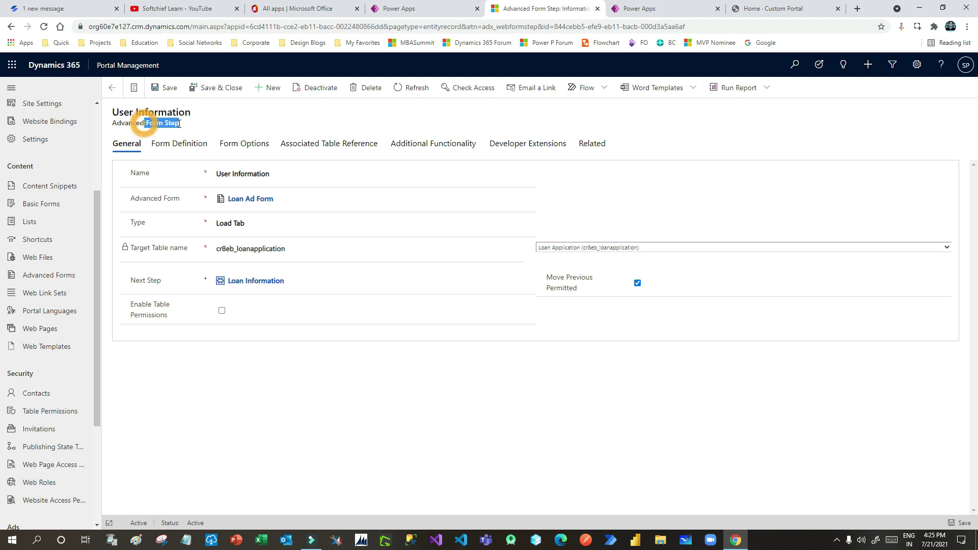
Check the step's Form Definition mode options and keep Insert.
left_click(187, 149)
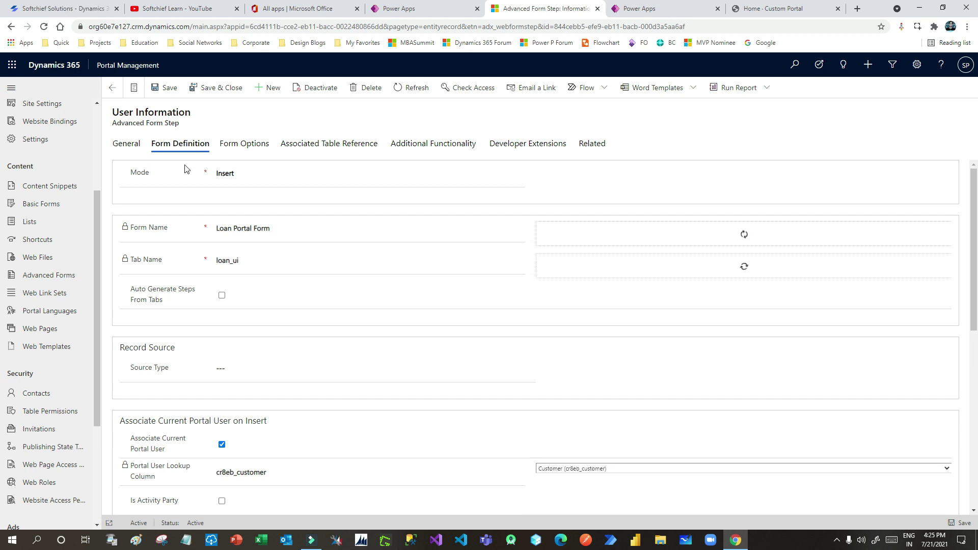
left_click(286, 175)
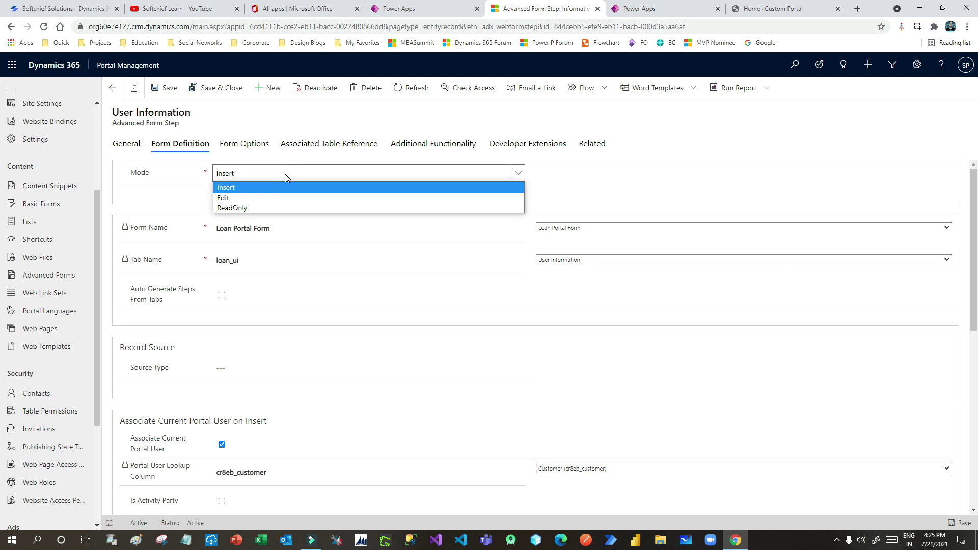
left_click(285, 173)
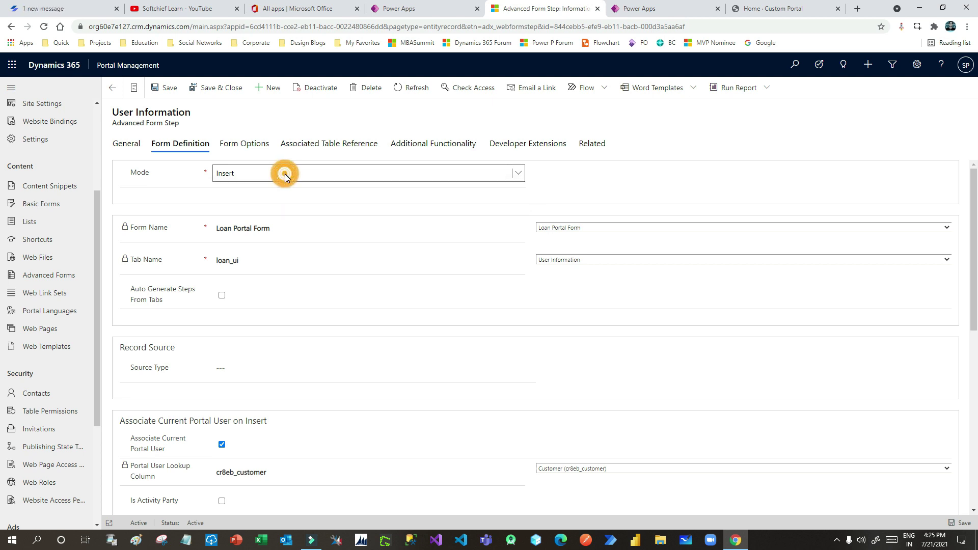
left_click(239, 176)
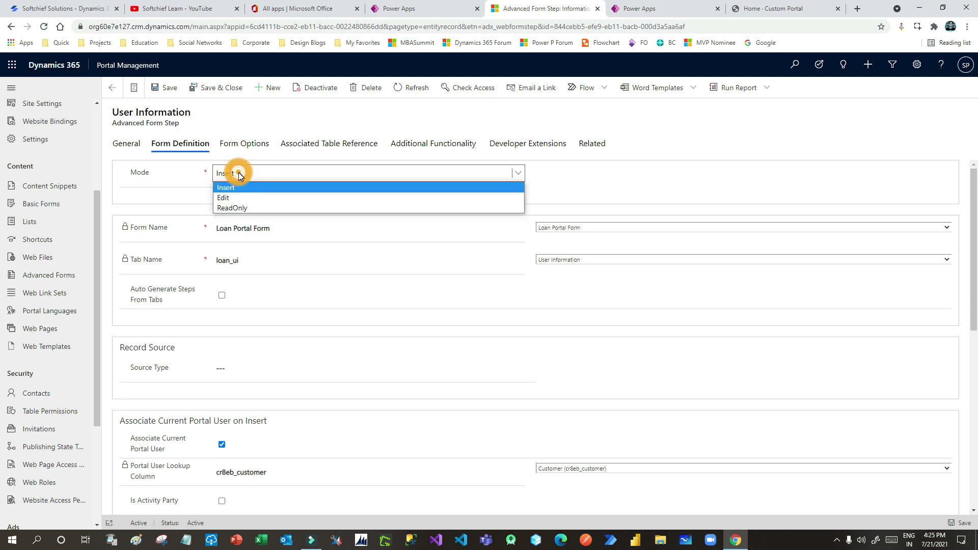
left_click(169, 181)
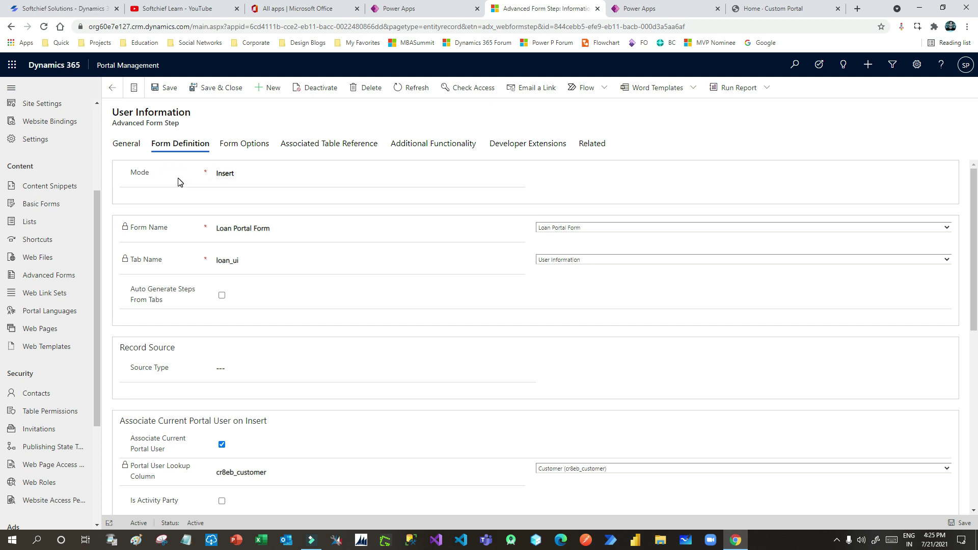
Confirm Loan Portal Form with the User Information tab, then view the Loan Application columns.
left_click(219, 228)
left_click(510, 227)
left_click(580, 260)
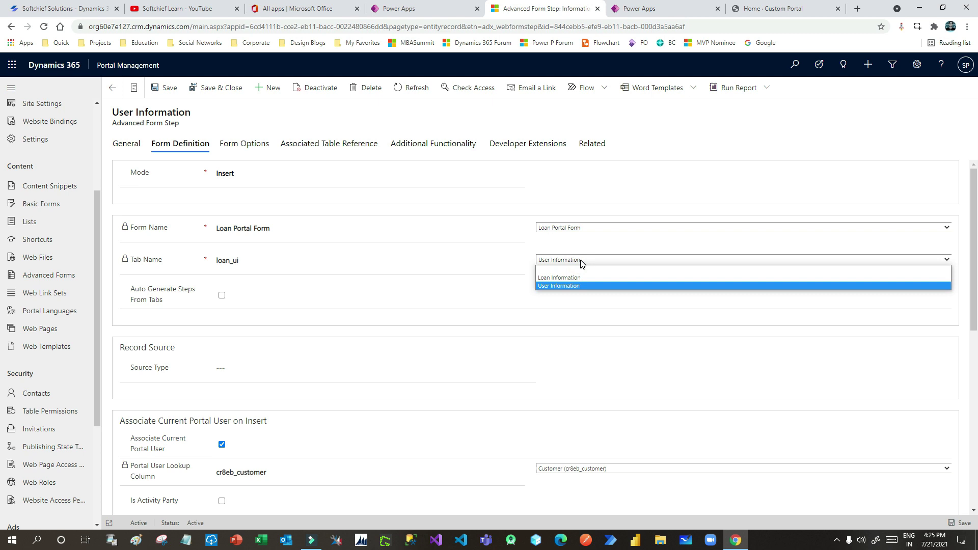
left_click(575, 286)
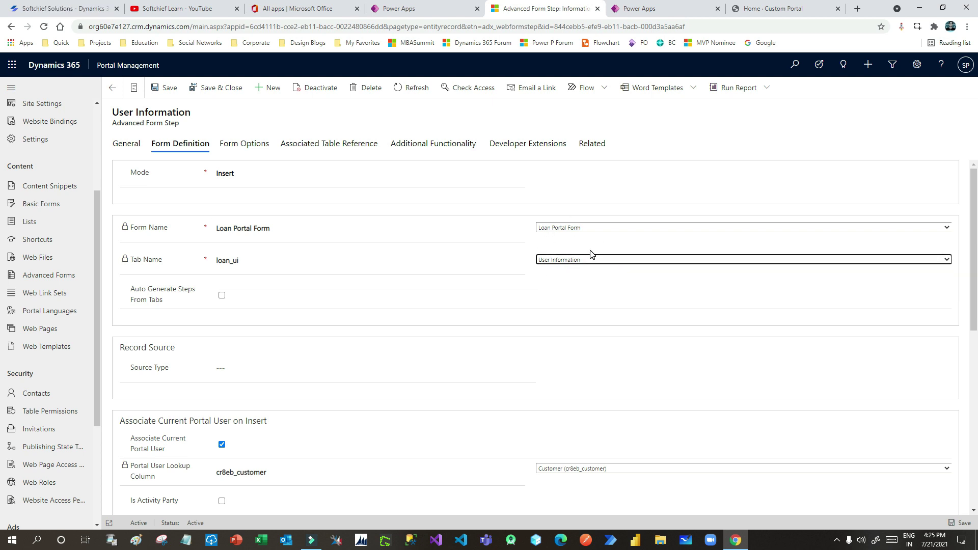
scroll(187, 248, "down", 4)
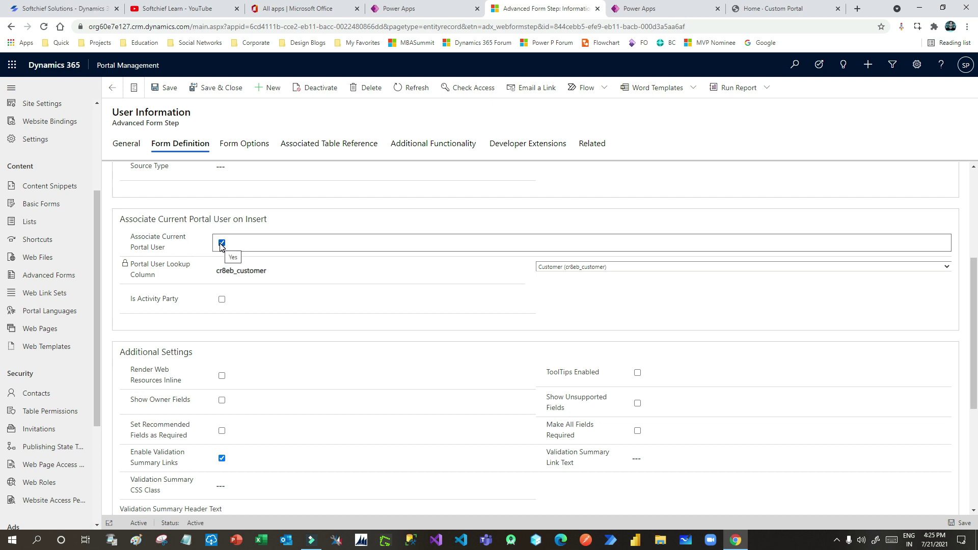
left_click(396, 9)
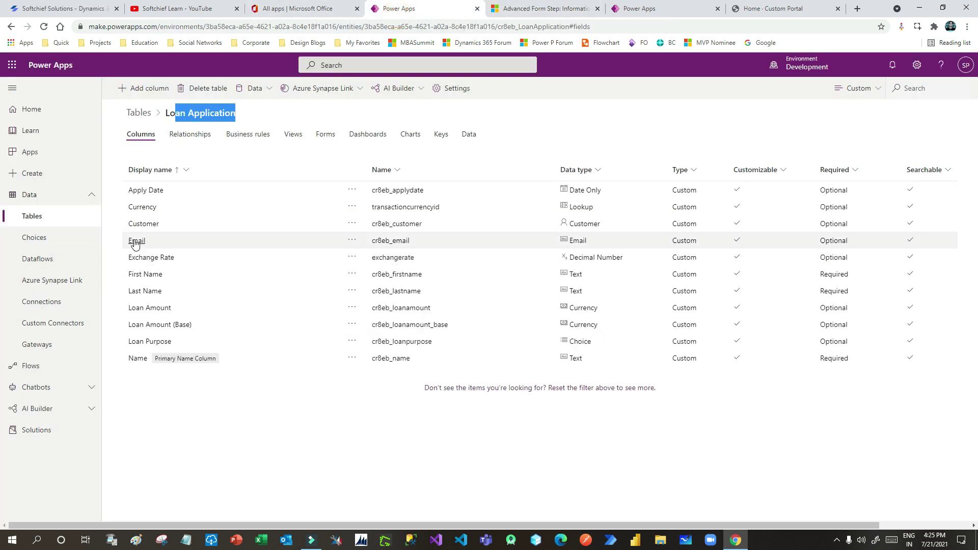
Find the Customer lookup column, then go back to the Custom Portal home page.
left_click(144, 228)
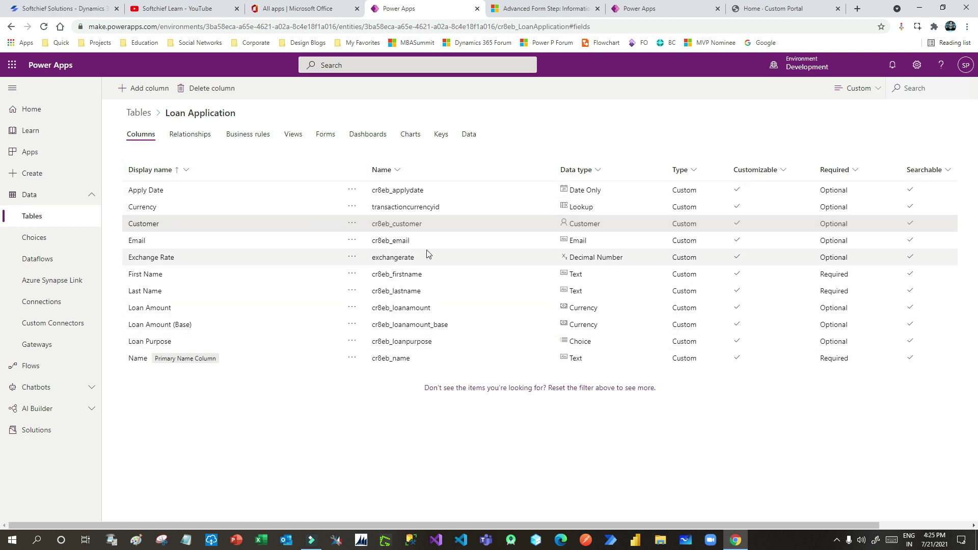
left_click(776, 11)
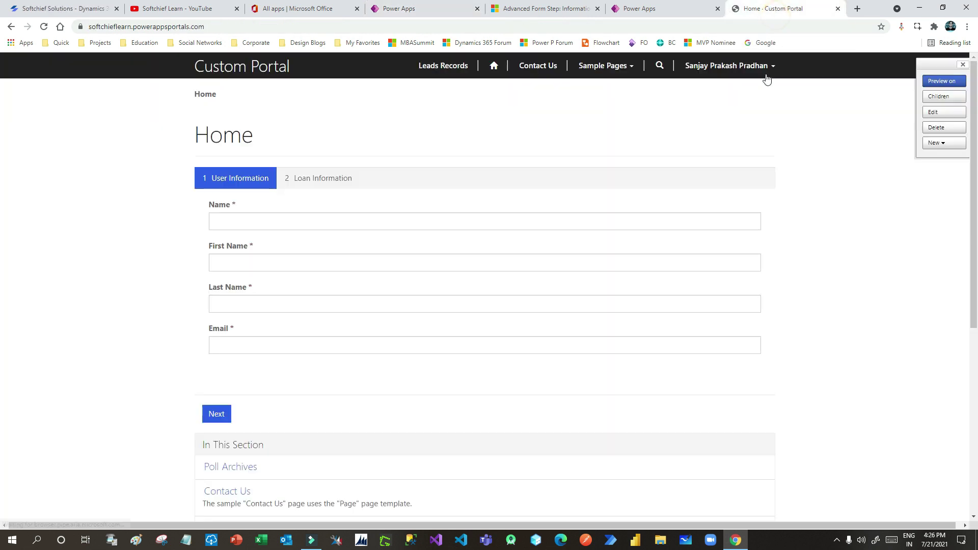
Reopen the User Information step's General settings: Load Tab type, next step Loan Information.
left_click(541, 13)
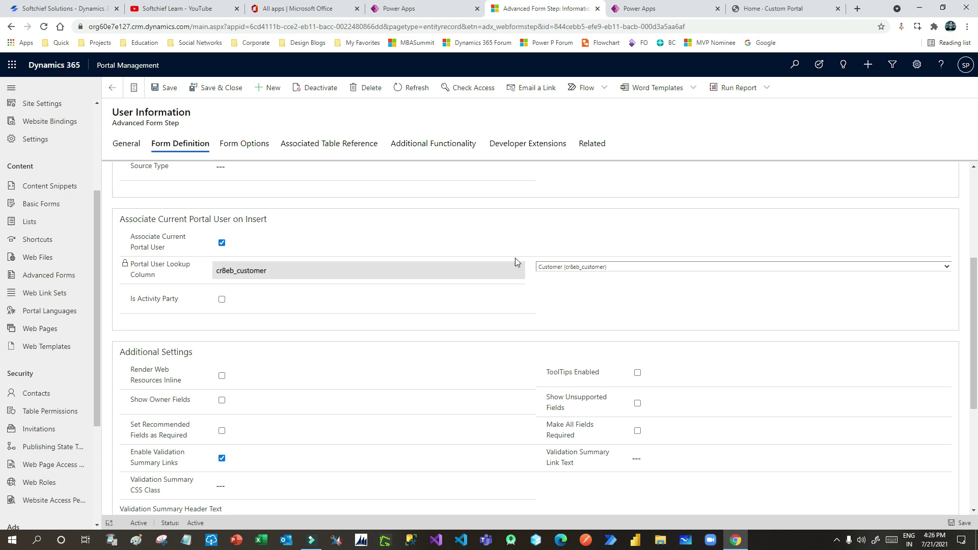
scroll(483, 239, "down", 3)
scroll(483, 242, "up", 7)
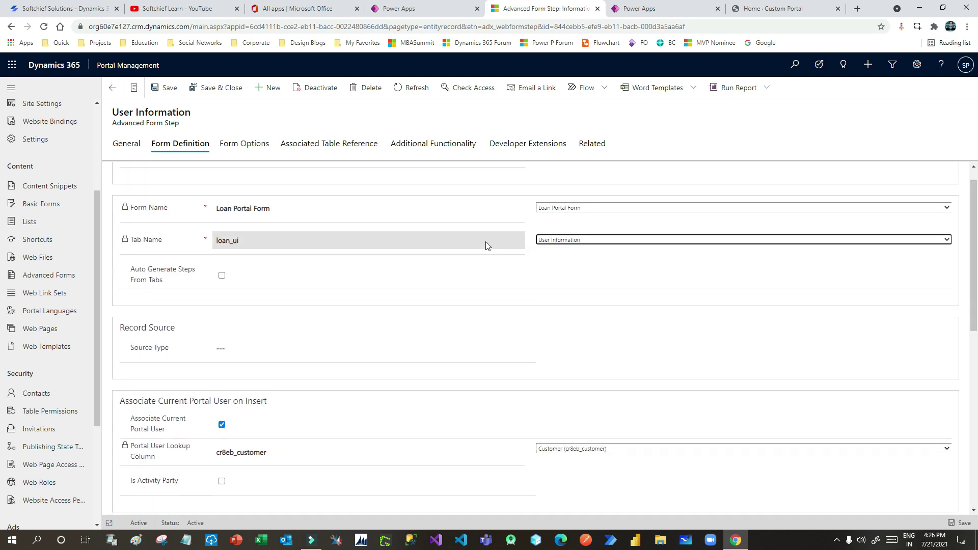
left_click(127, 143)
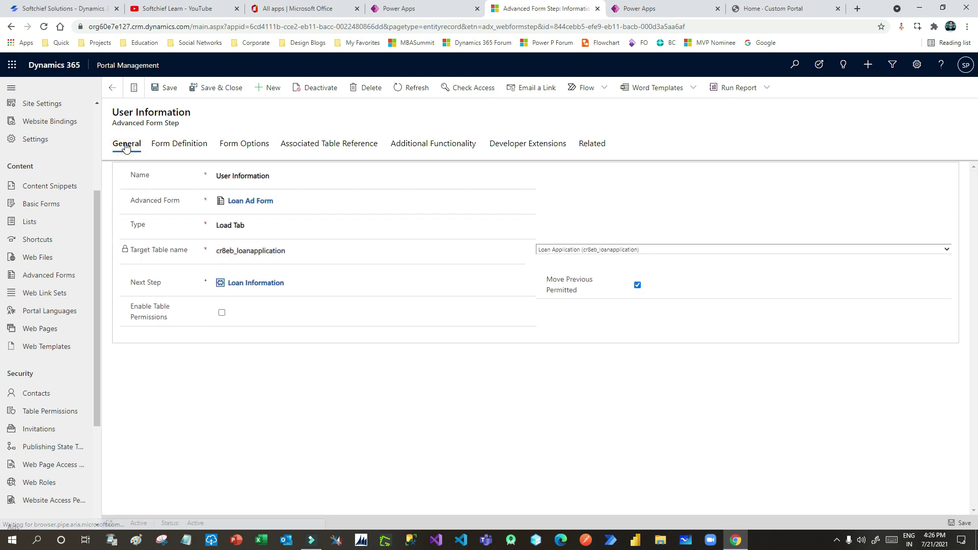
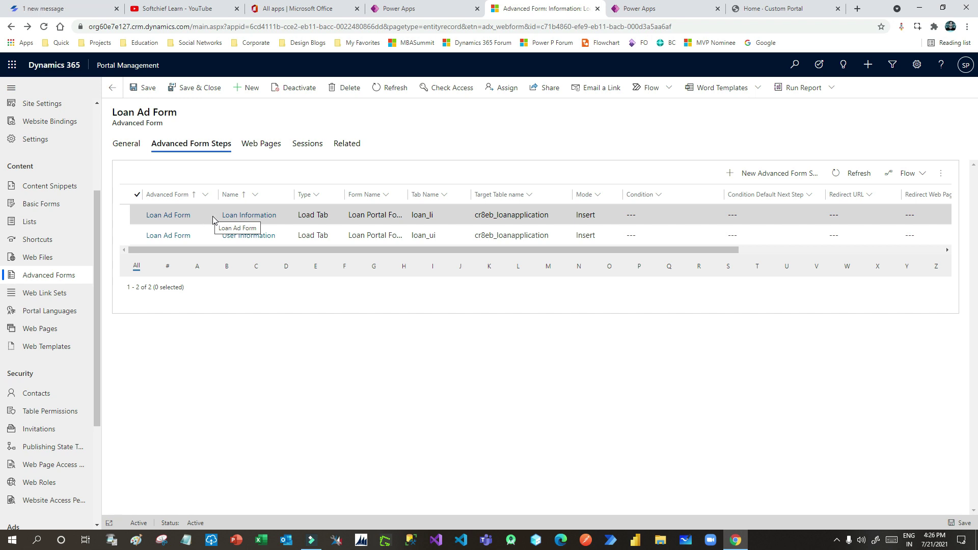
Open the Loan Information step and review its Form Definition and General settings.
double_click(213, 216)
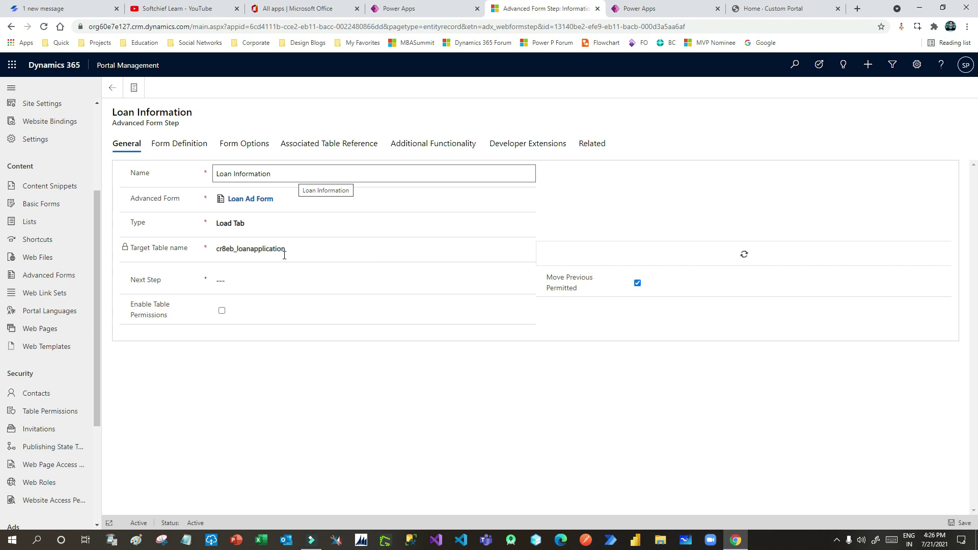
left_click(194, 143)
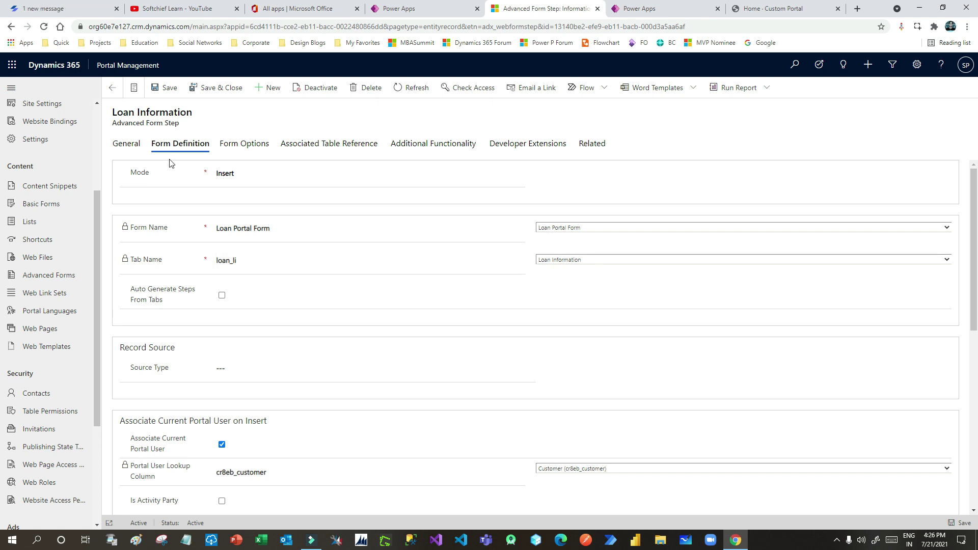
left_click(126, 144)
Return to the Loan Ad Form record, review its General details, and note its title.
left_click(112, 87)
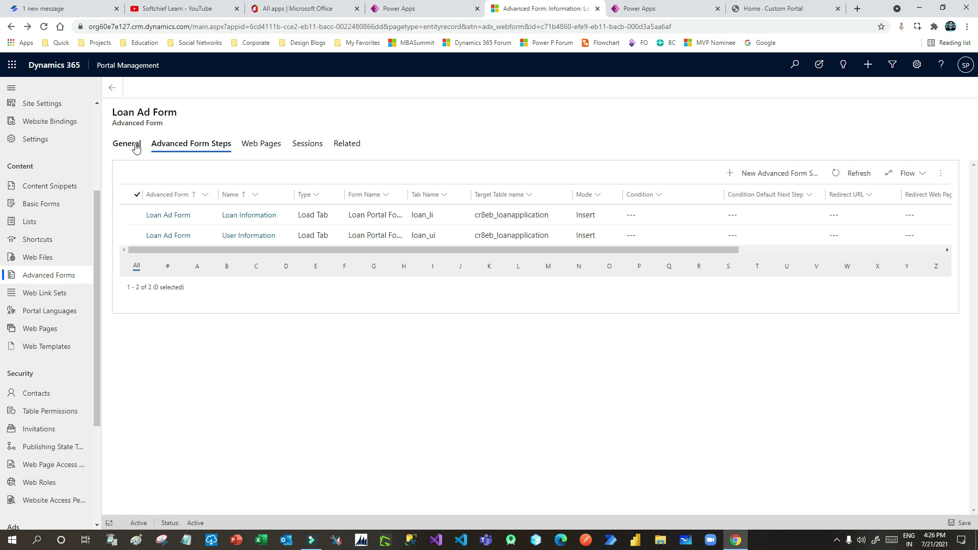
left_click(130, 145)
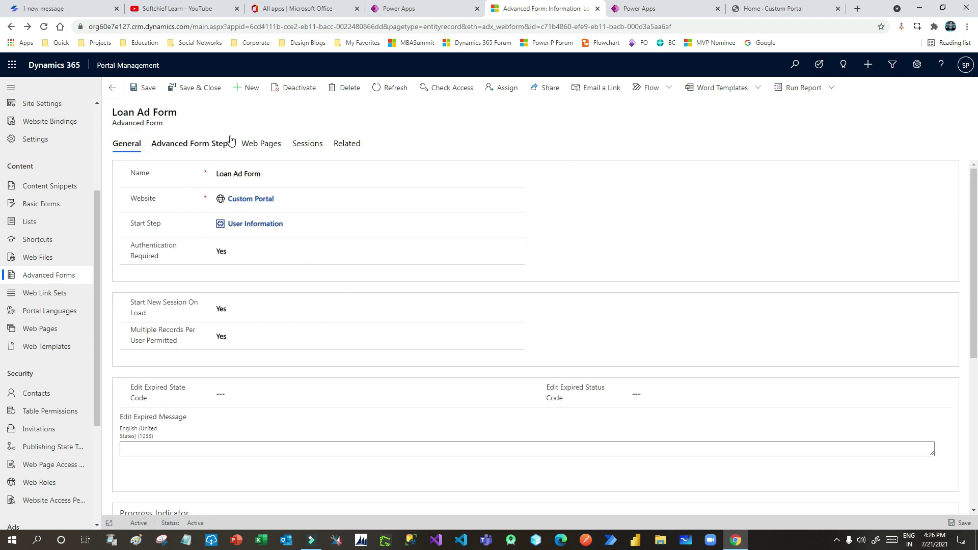
left_click_drag(117, 112, 178, 115)
left_click(637, 10)
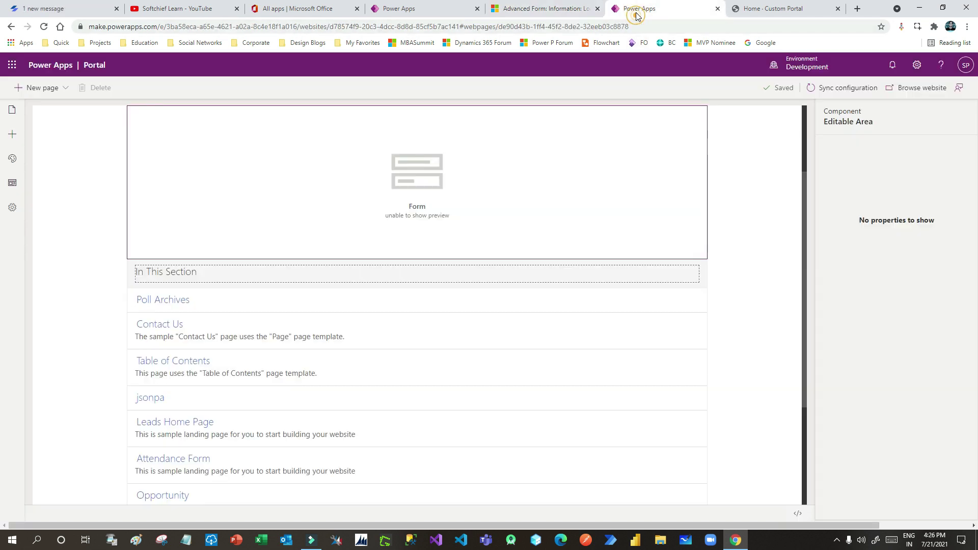
Select the page section holding the form and show the page's source code.
scroll(420, 266, "down", 2)
left_click(345, 188)
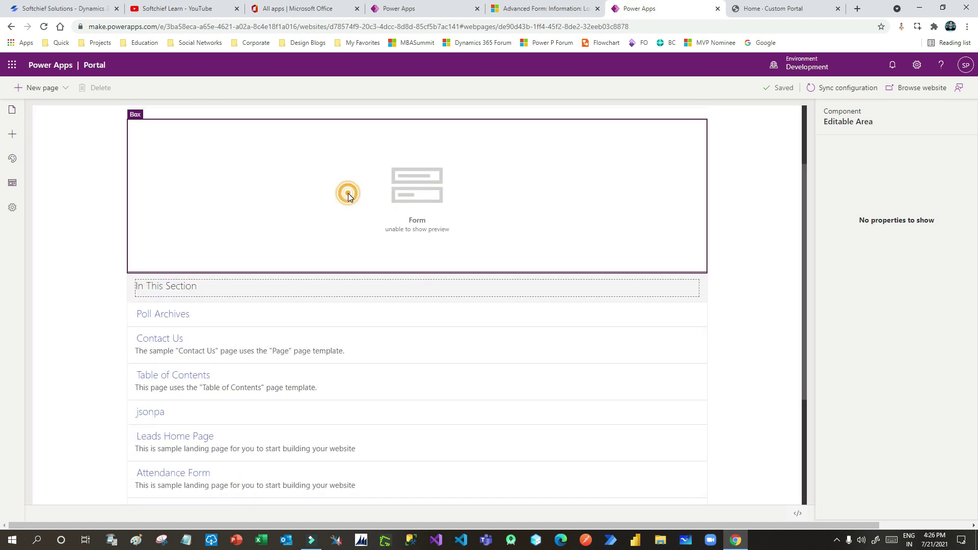
left_click(12, 134)
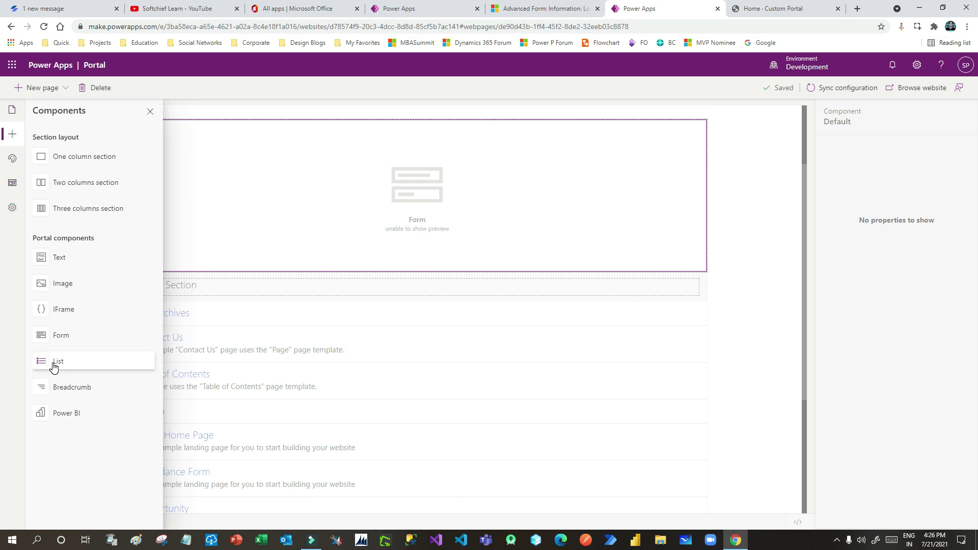
left_click(402, 180)
left_click(332, 175)
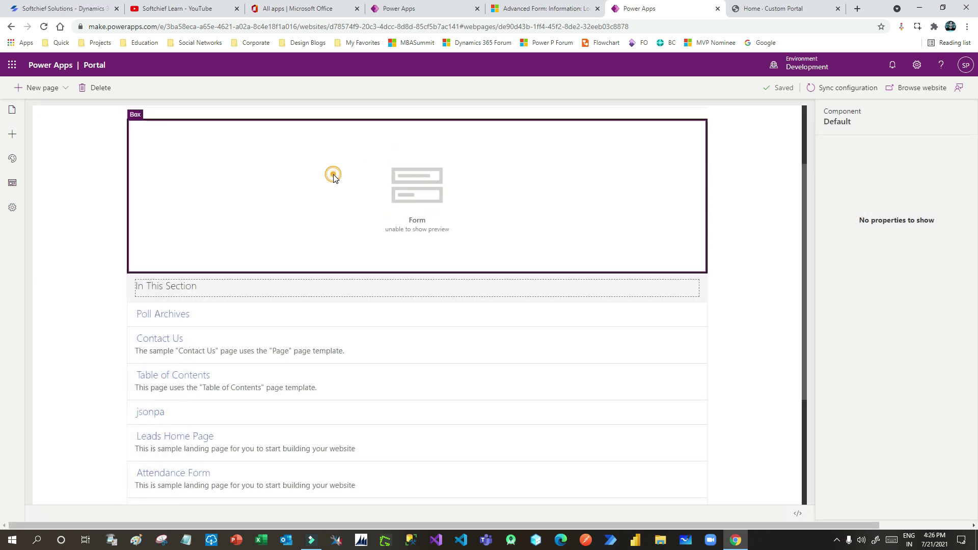
left_click(798, 514)
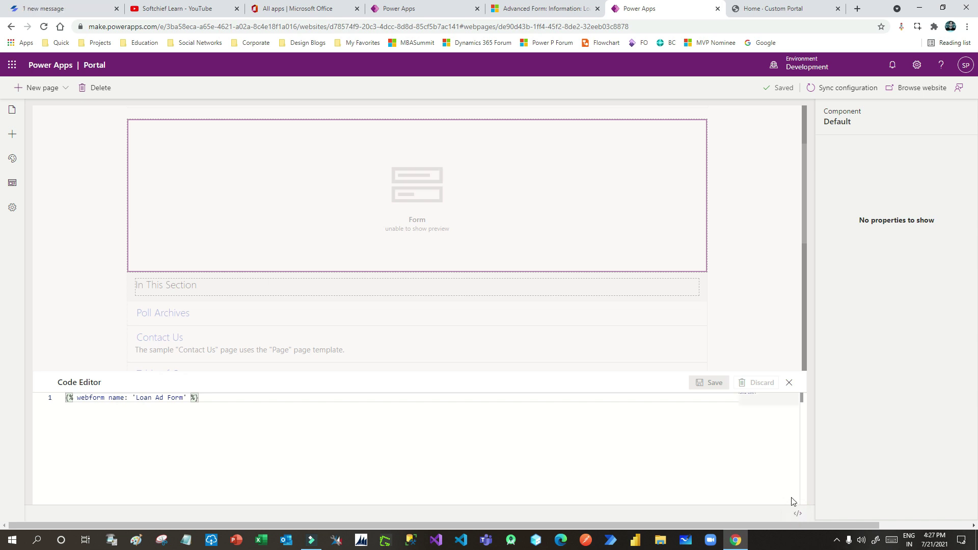
Highlight the webform tag and its name 'Loan Ad Form', then return to the form record.
left_click_drag(124, 397, 88, 397)
double_click(93, 398)
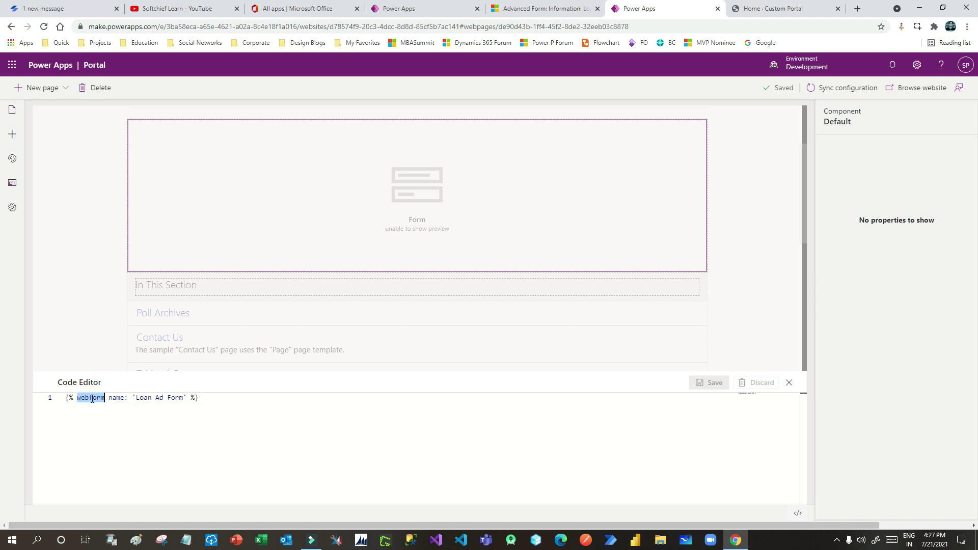
left_click(92, 398)
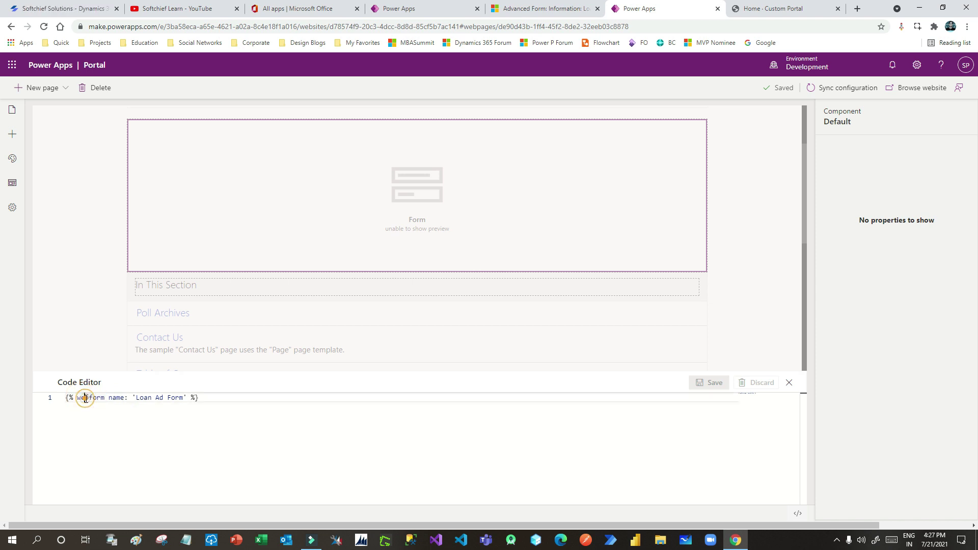
left_click_drag(105, 397, 80, 398)
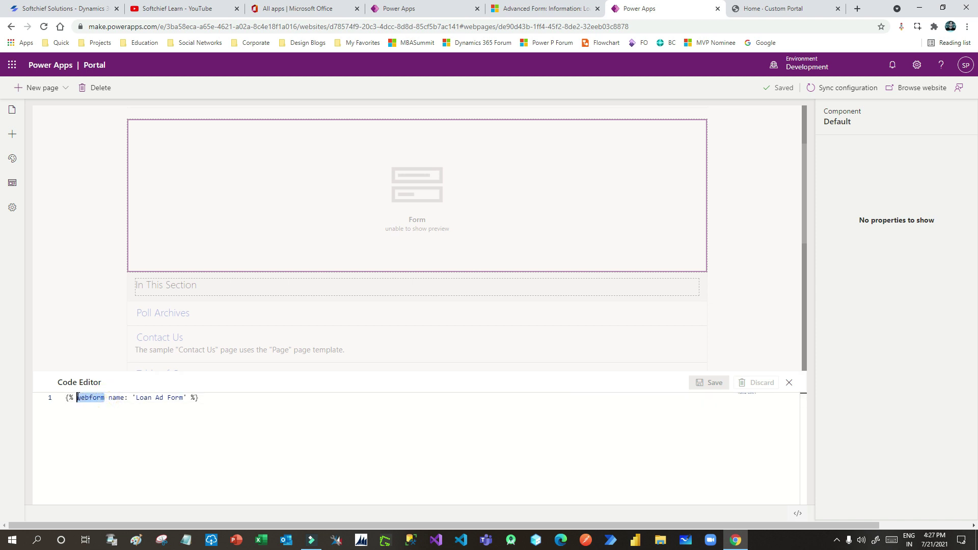
left_click(119, 400)
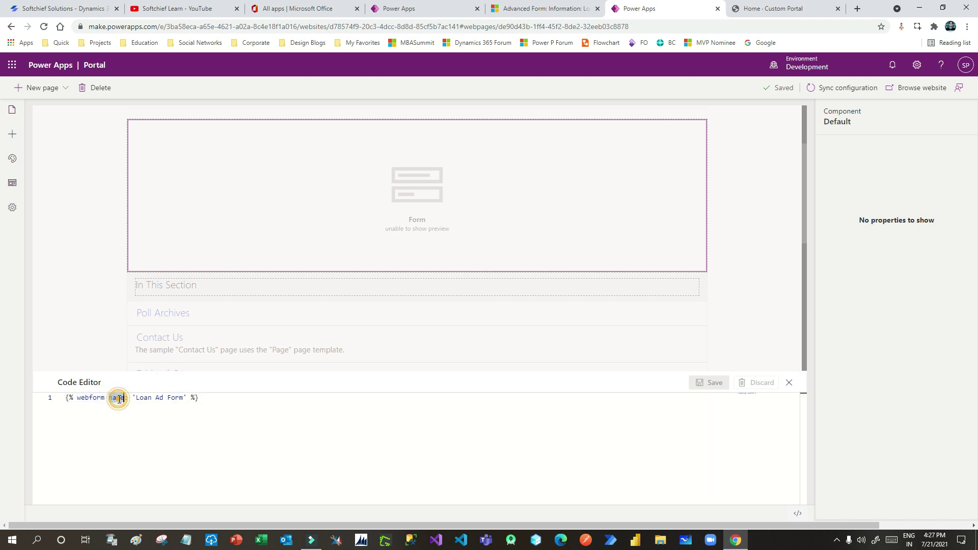
left_click_drag(136, 398, 184, 398)
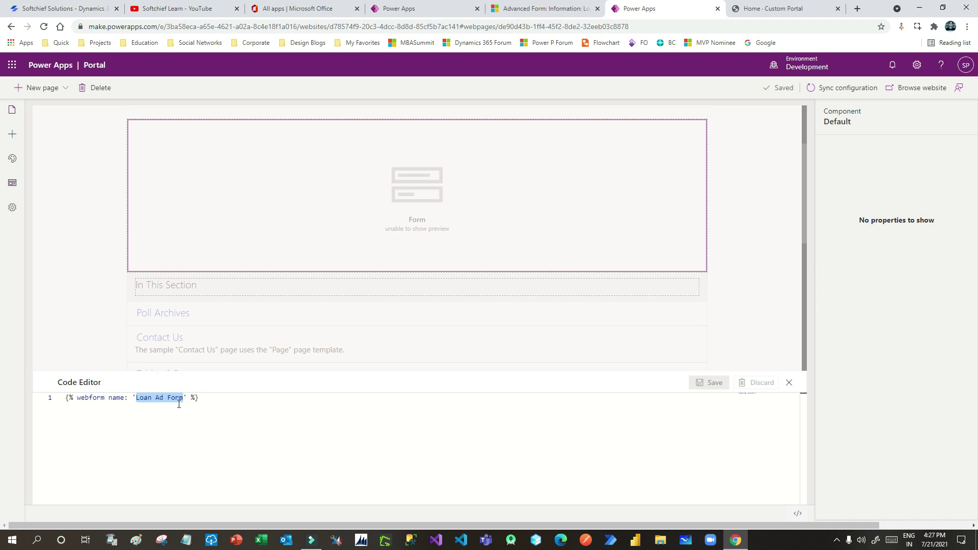
left_click(522, 8)
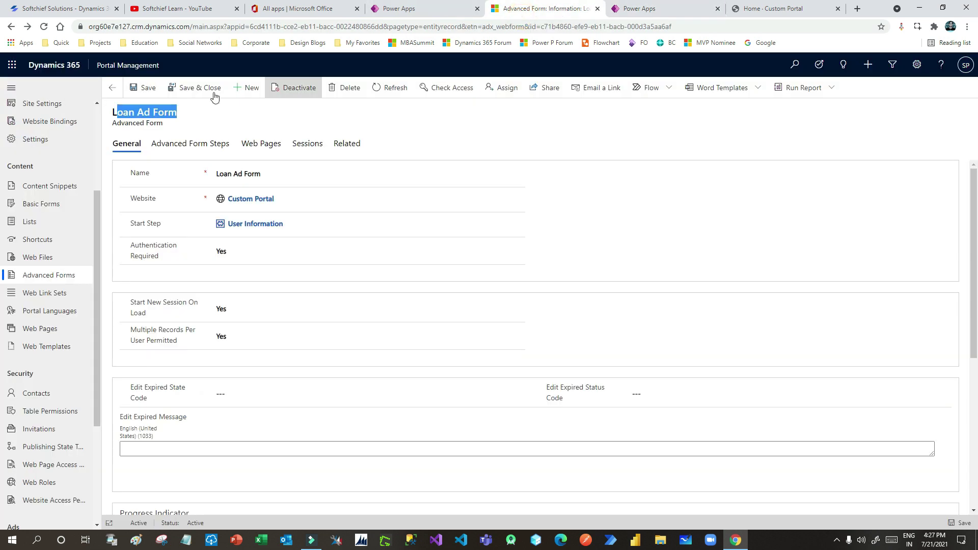
Sync the portal configuration in the Portals Studio designer.
left_click_drag(158, 113, 113, 113)
left_click(113, 113)
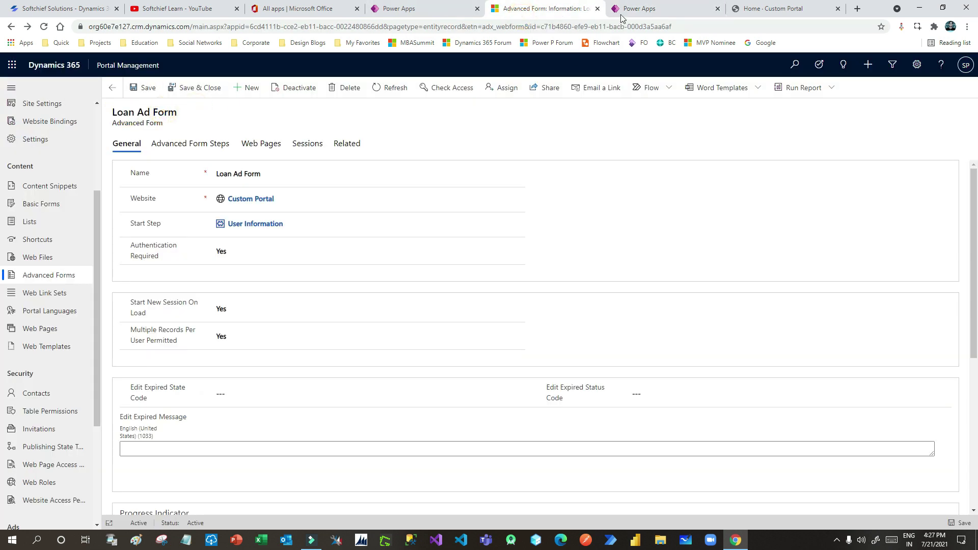
left_click(632, 9)
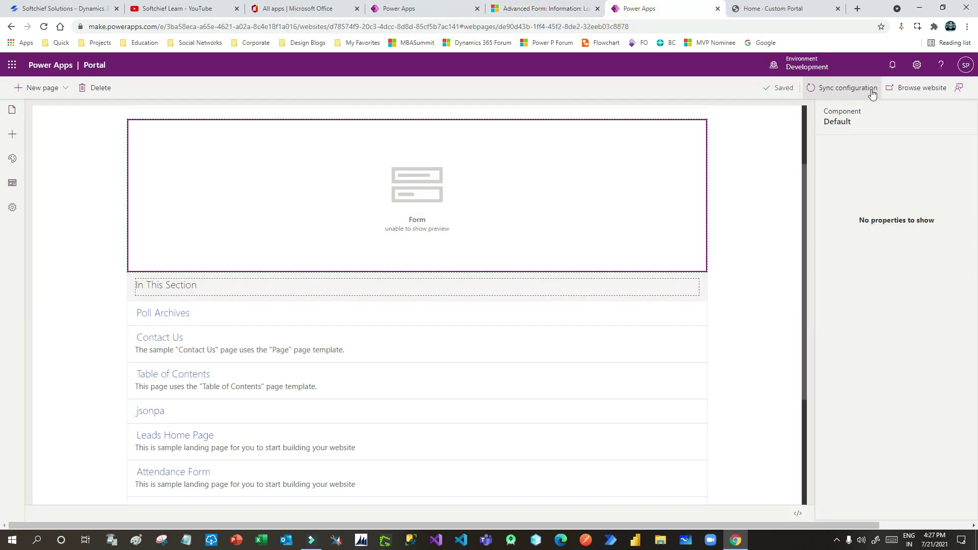
left_click(833, 92)
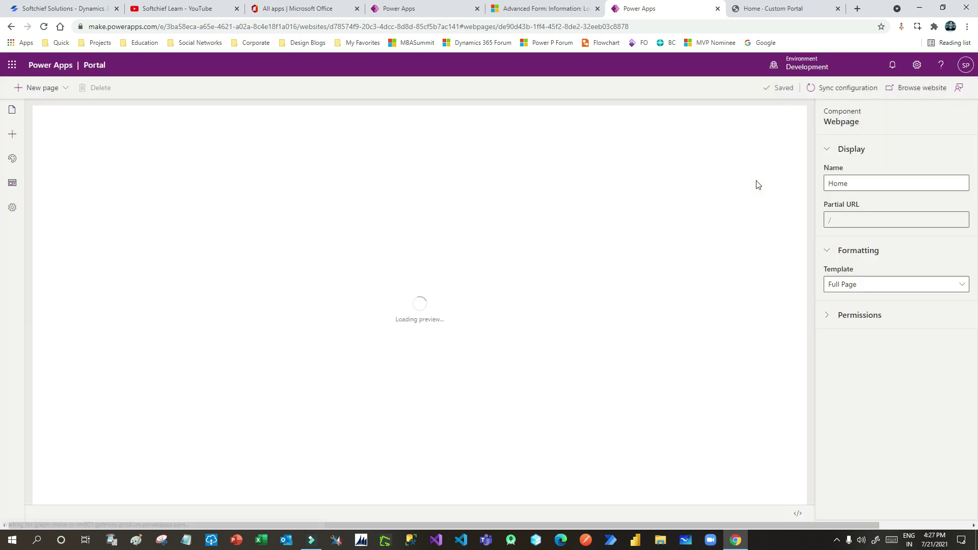
Browse the live portal website and close the outdated Home page tab.
left_click(561, 13)
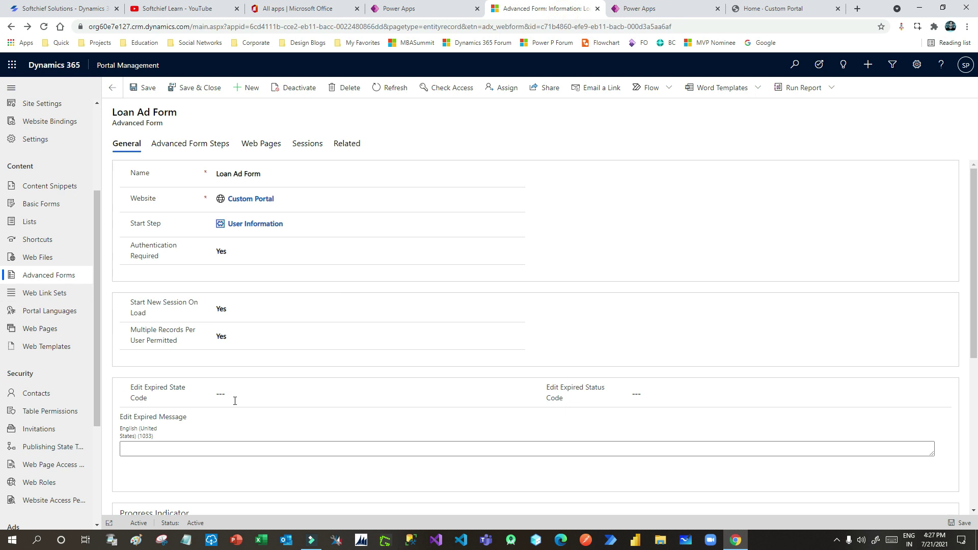
left_click(673, 9)
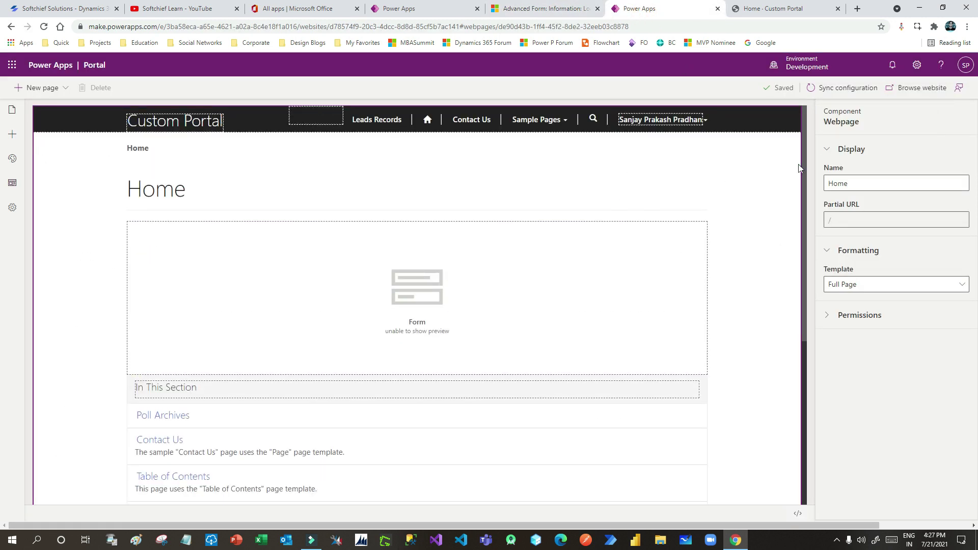
left_click(912, 88)
left_click(838, 9)
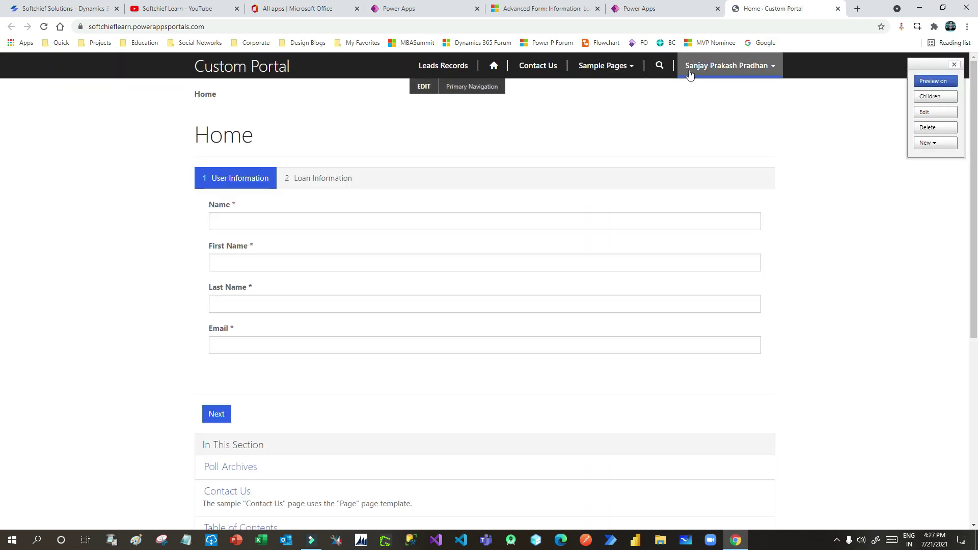
left_click(773, 69)
Enter the applicant's Name, First Name and Last Name on the User Information step.
left_click(790, 109)
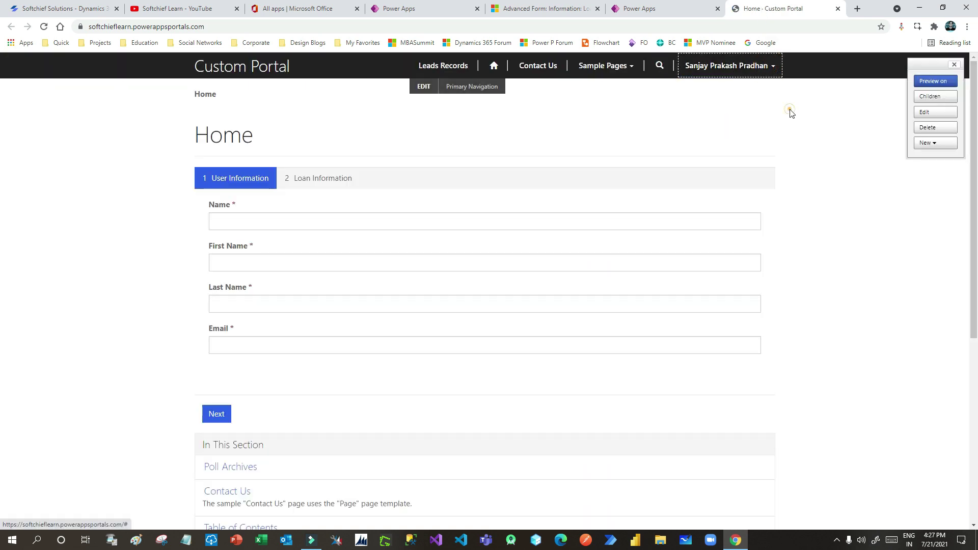
left_click(246, 220)
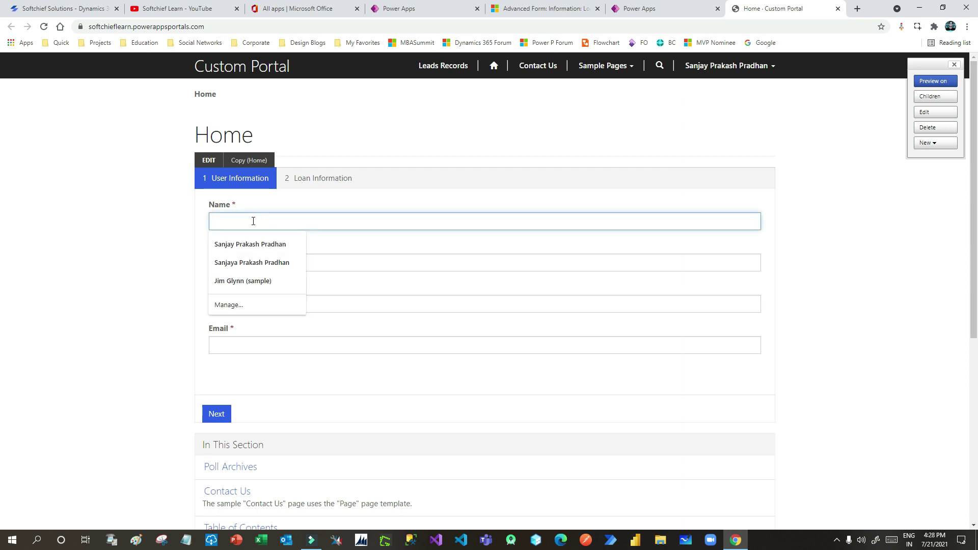
type("Rak")
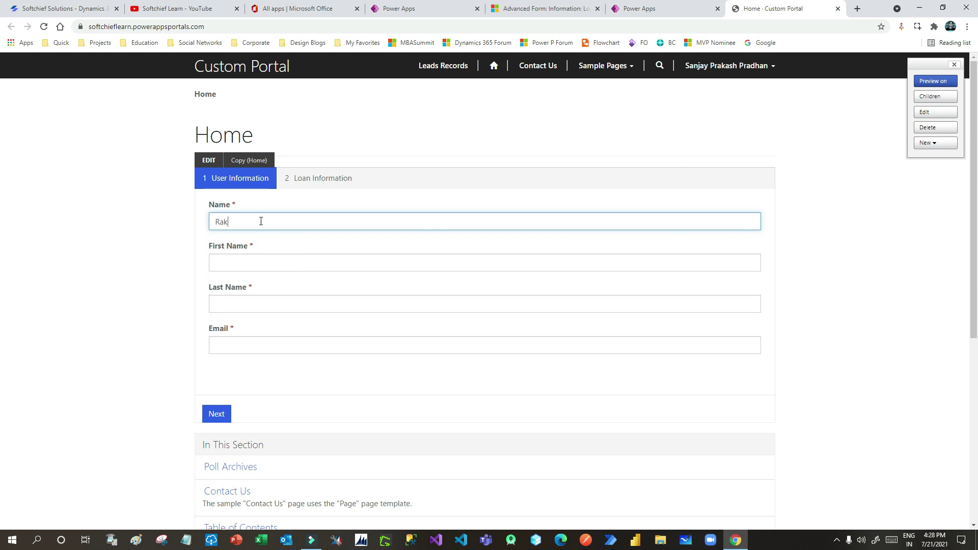
type("esh")
left_click(270, 262)
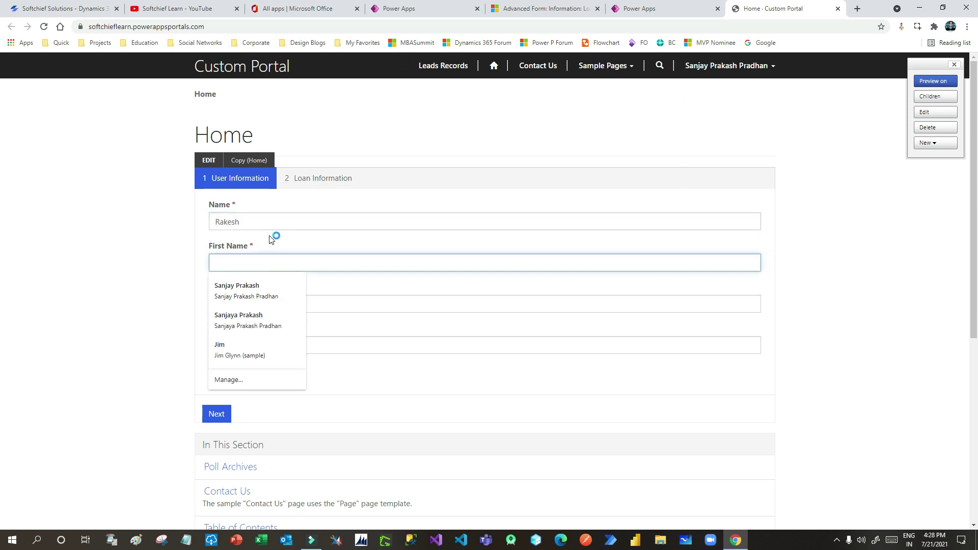
left_click(273, 219)
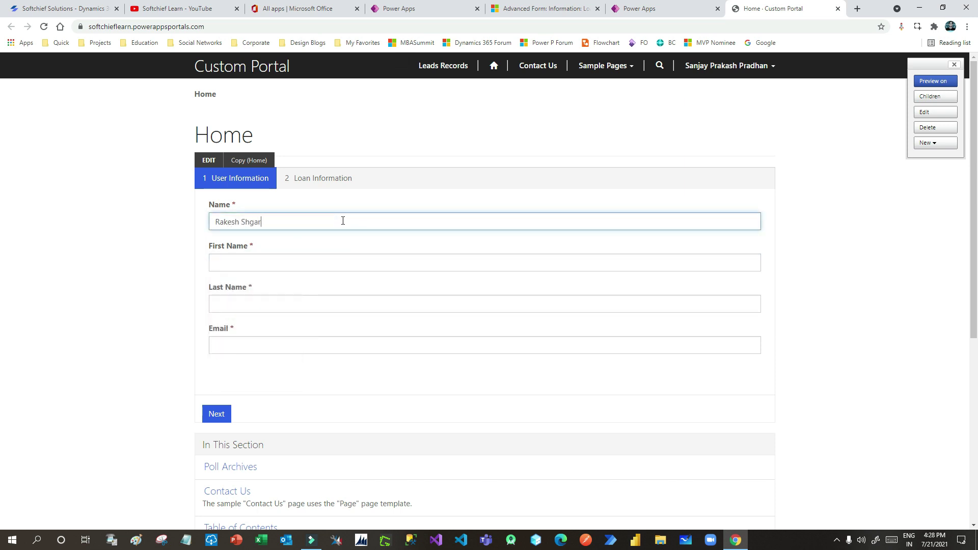
double_click(257, 221)
type("S")
left_click(251, 263)
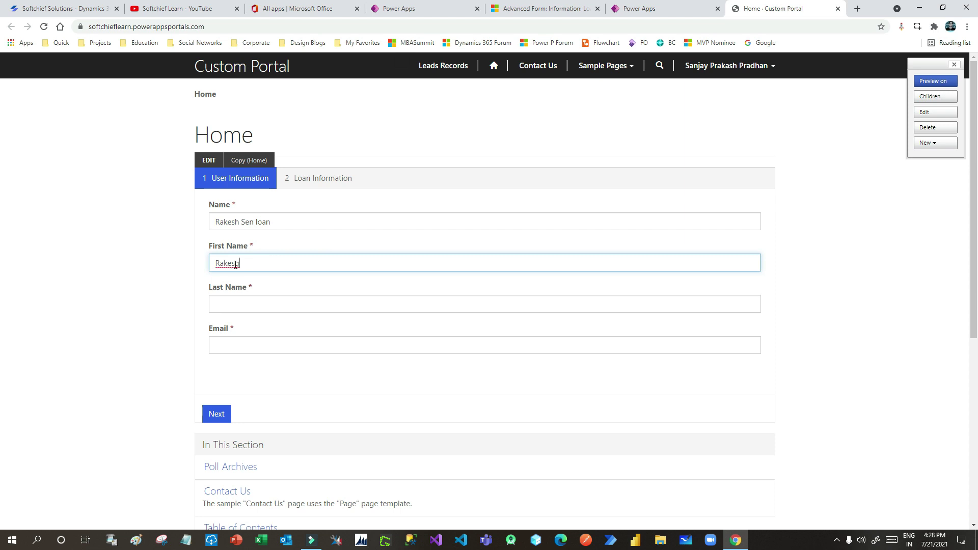
left_click_drag(236, 264, 282, 258)
left_click(249, 299)
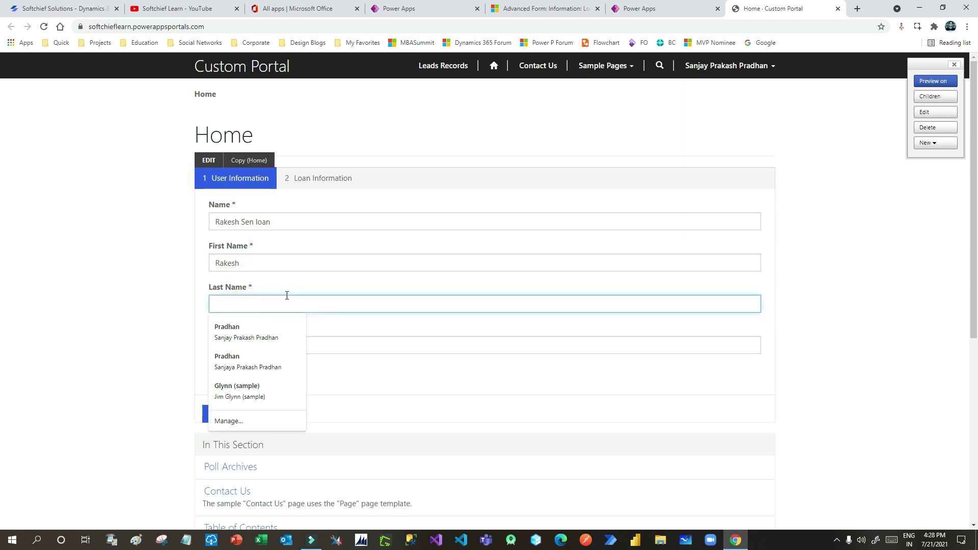
Clear the partial Email entry and try advancing, which flags Email as required.
left_click(246, 349)
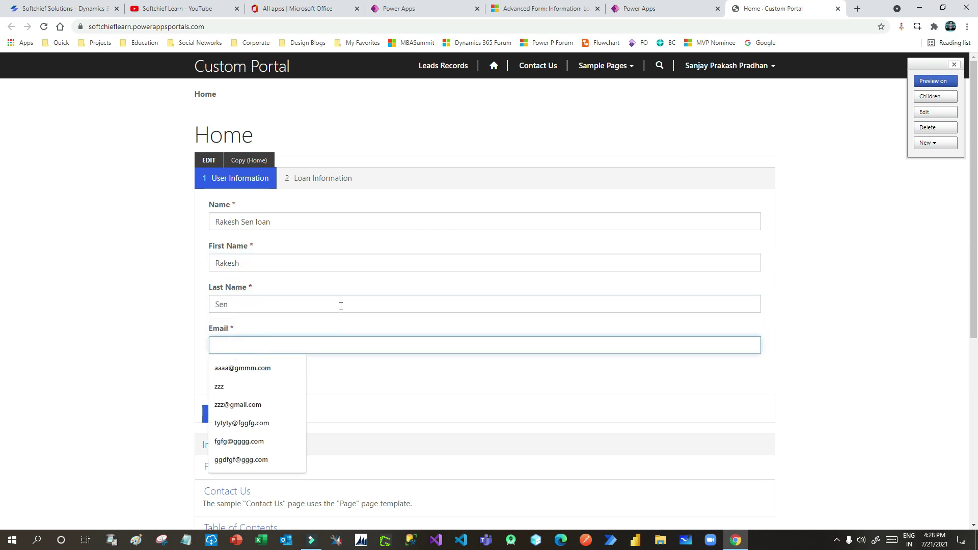
type("rakes")
double_click(248, 349)
key("BackSpace")
left_click(251, 326)
left_click_drag(210, 330, 240, 332)
left_click(247, 325)
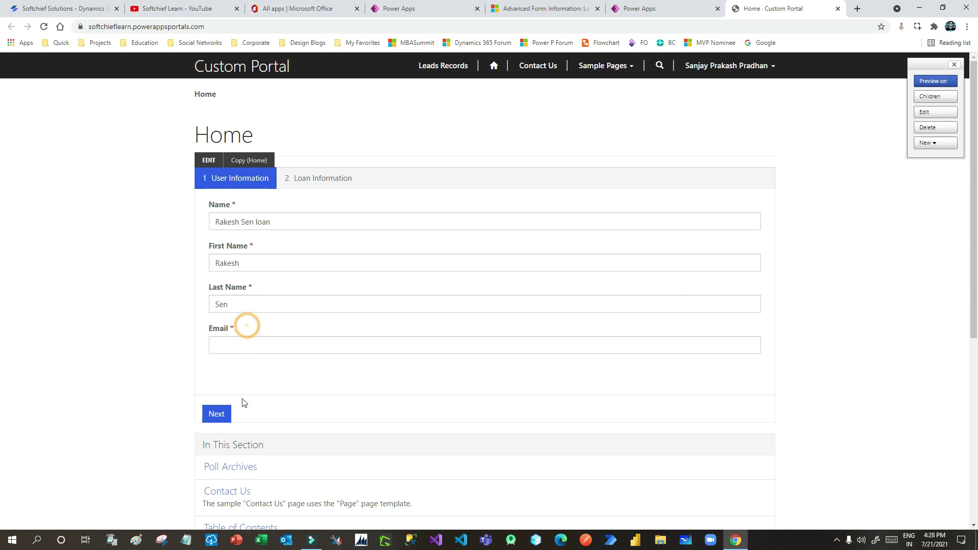
left_click(218, 414)
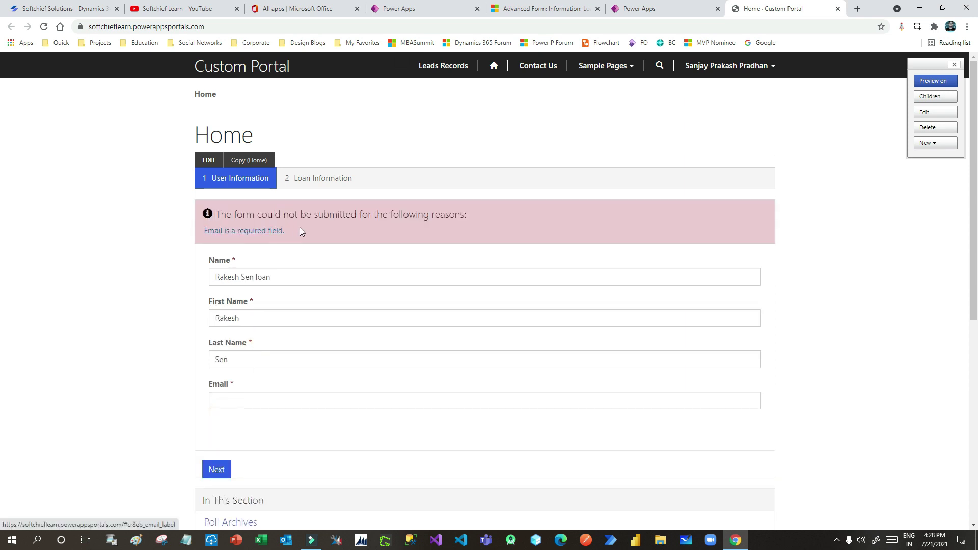
Fill in the applicant's email address and advance to the Loan Information step.
left_click(257, 229)
scroll(258, 222, "up", 5)
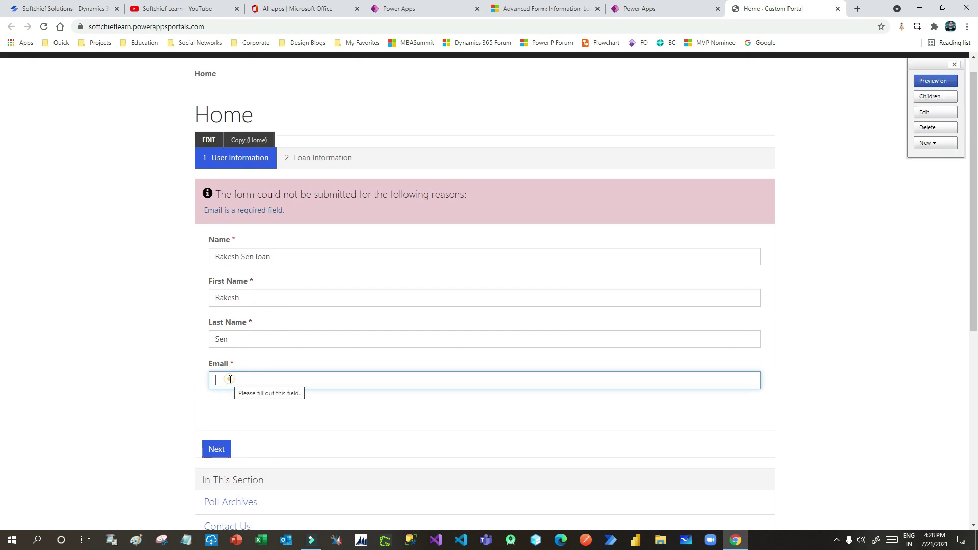
left_click(238, 380)
left_click(240, 405)
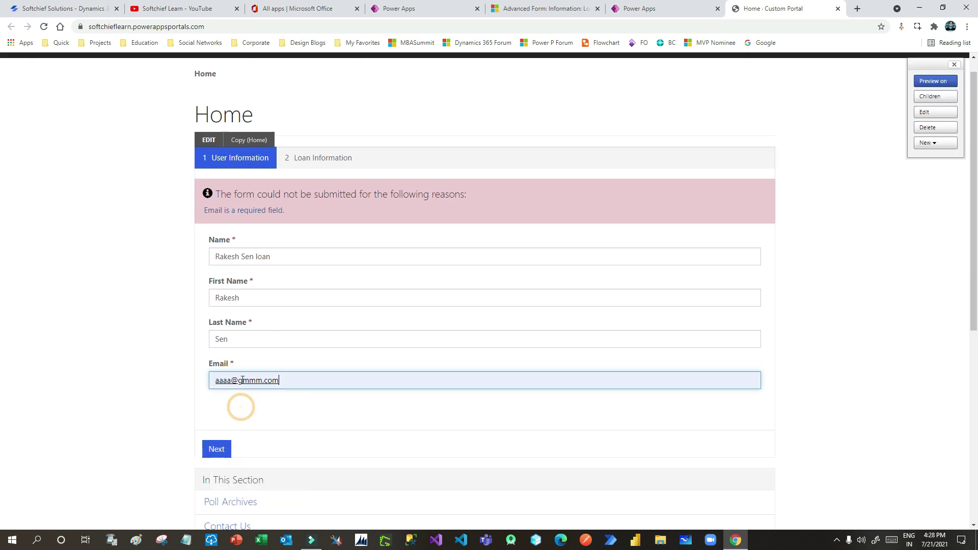
triple_click(314, 380)
type("rakesh")
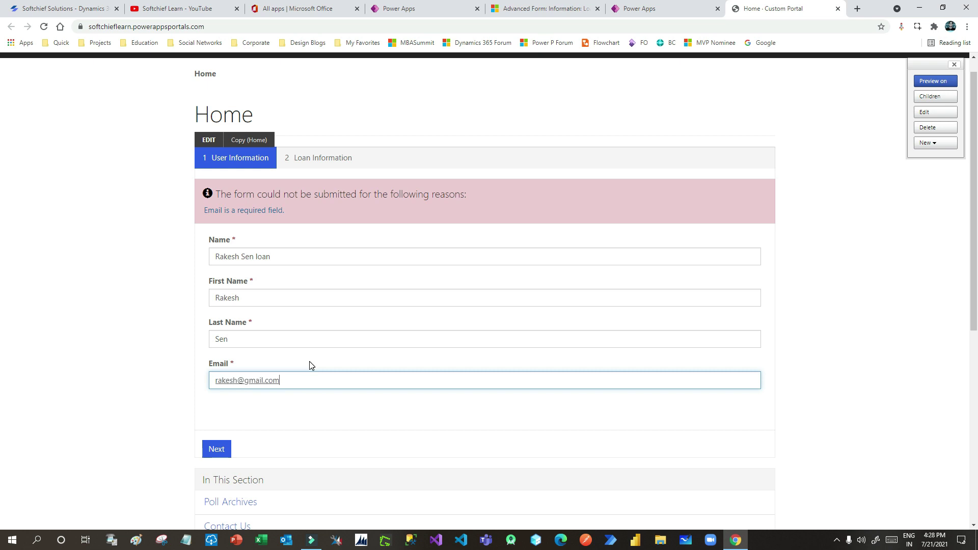
left_click(227, 449)
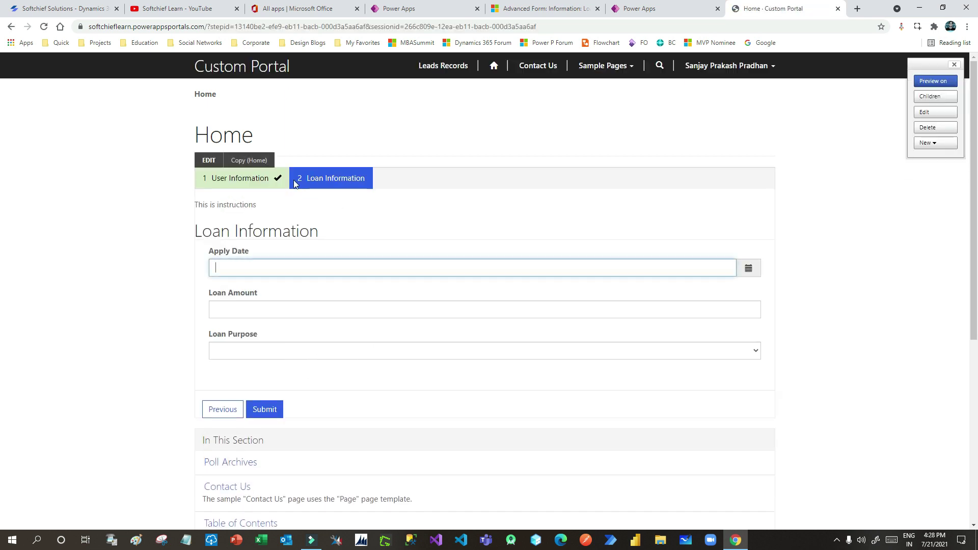
left_click(211, 178)
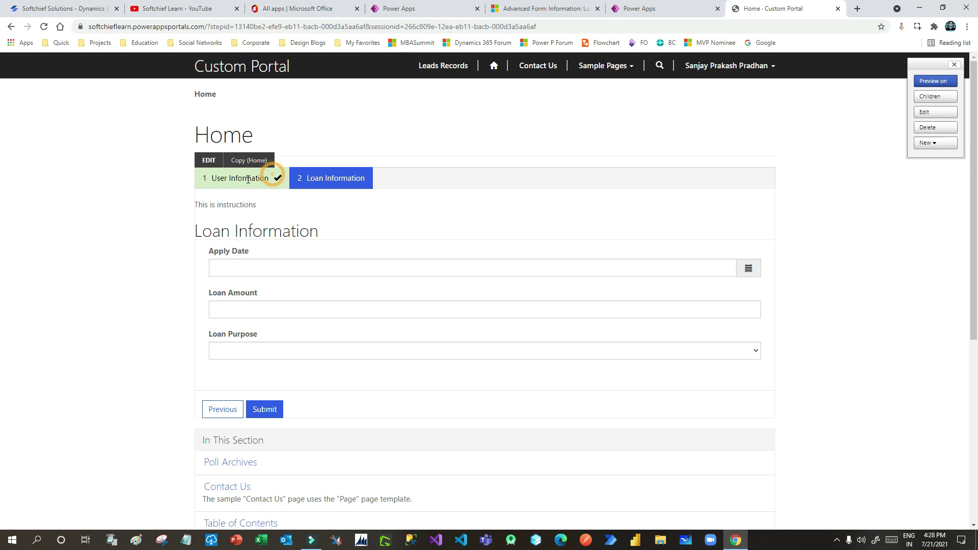
Show the Loan Application records in an all-columns view and locate the new submitted record.
left_click(403, 8)
left_click(469, 135)
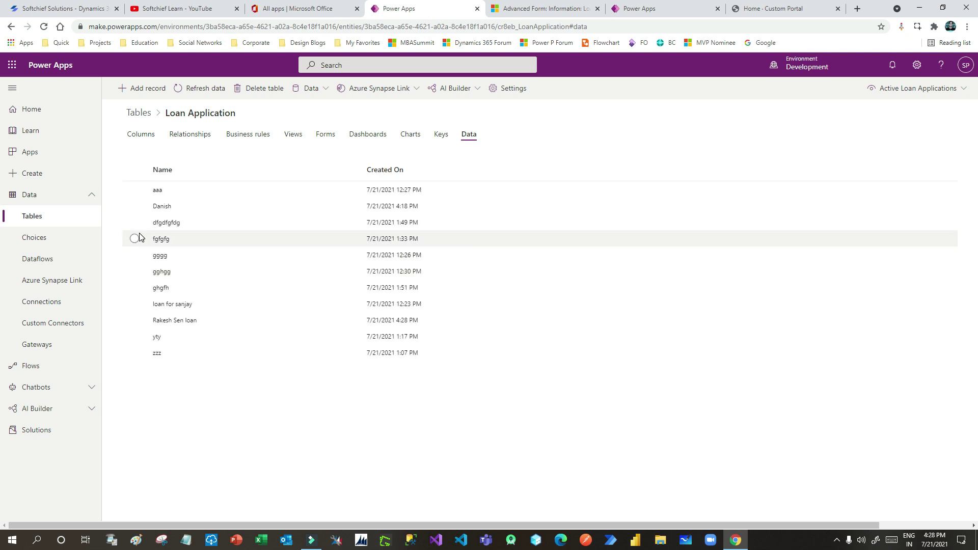
left_click(137, 321)
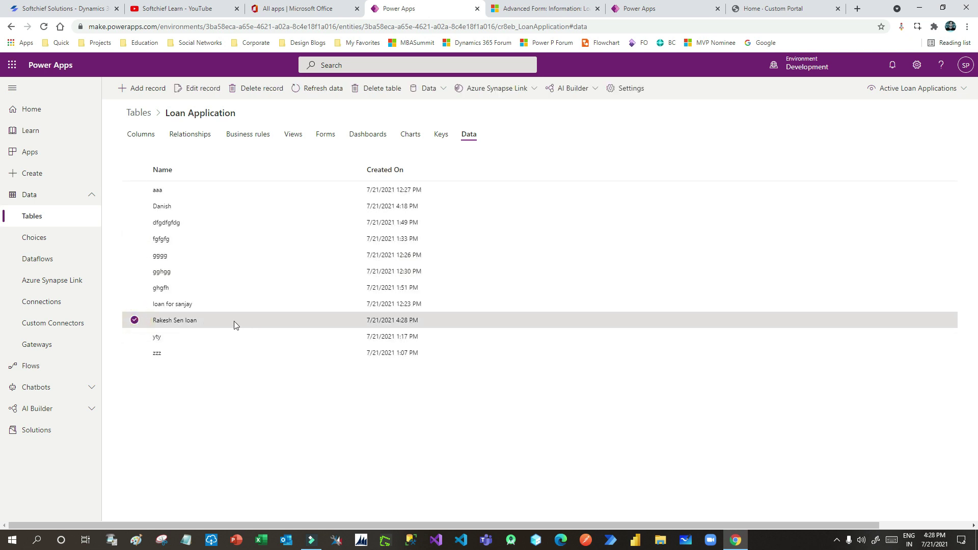
left_click(932, 88)
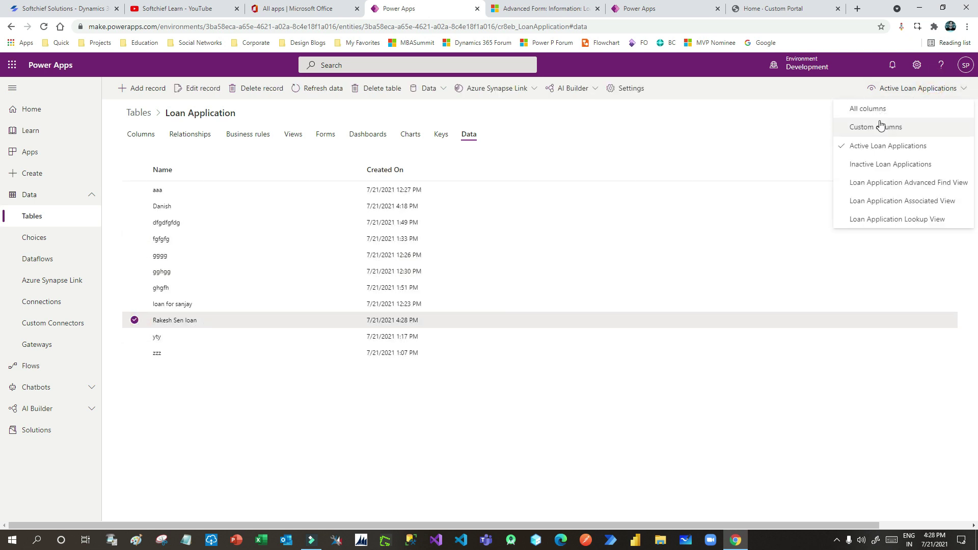
left_click(880, 124)
left_click(153, 357)
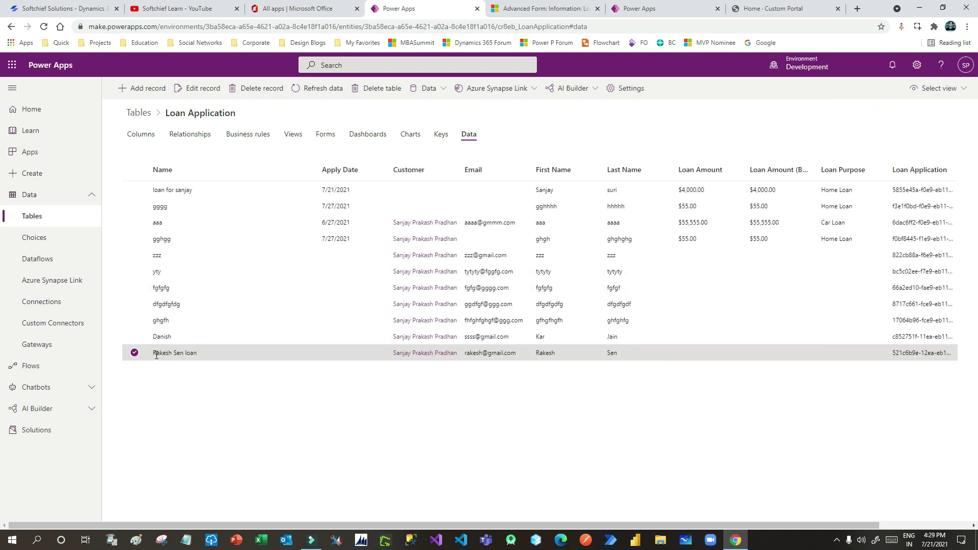
left_click_drag(158, 352, 192, 355)
Set the Apply Date to 7/21/2021 from the calendar.
left_click(764, 7)
left_click(259, 269)
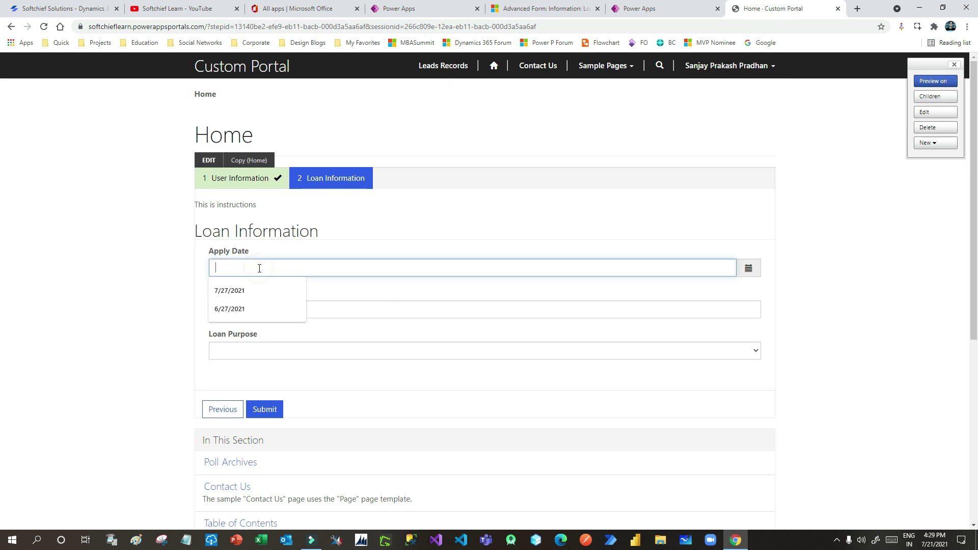
left_click(747, 268)
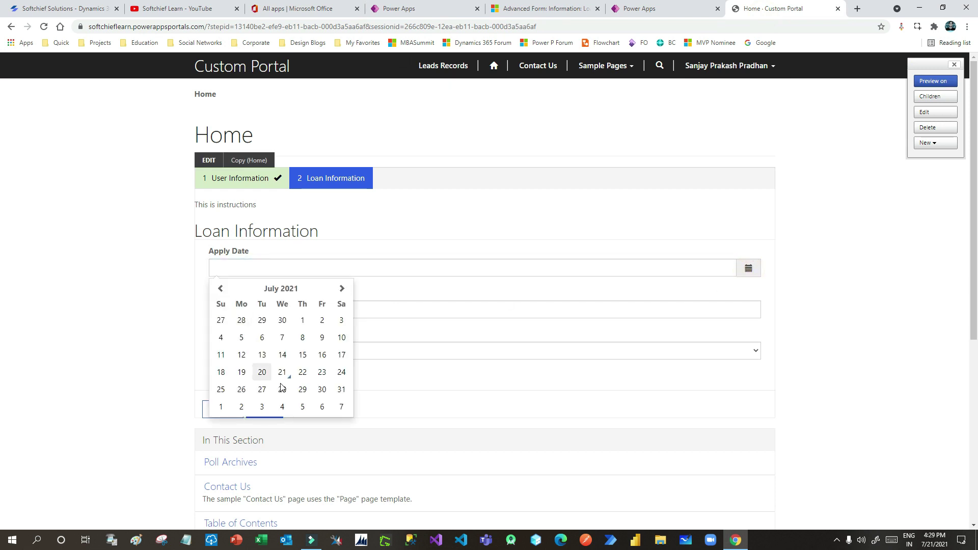
left_click(282, 371)
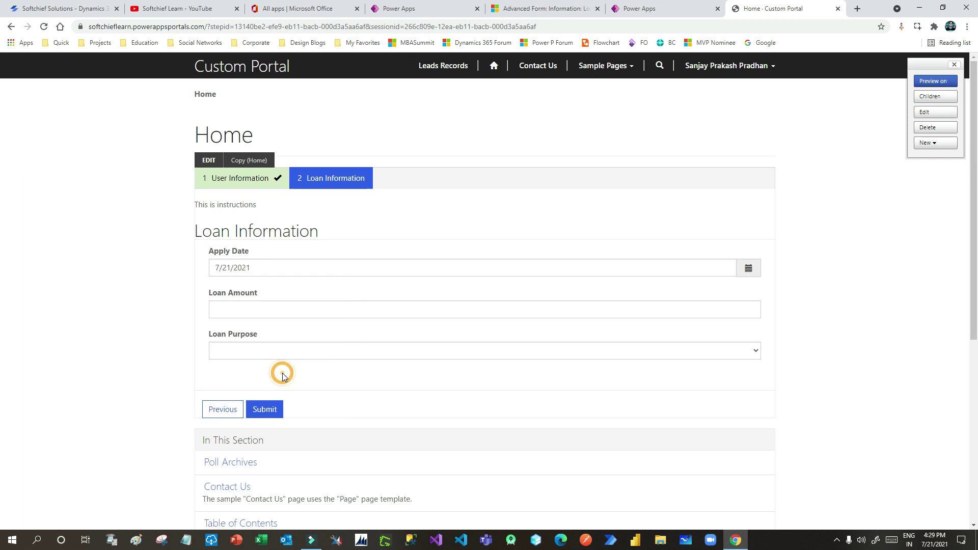
Enter Loan Amount 100000, choose Car Loan as Loan Purpose, and submit the application.
left_click(250, 308)
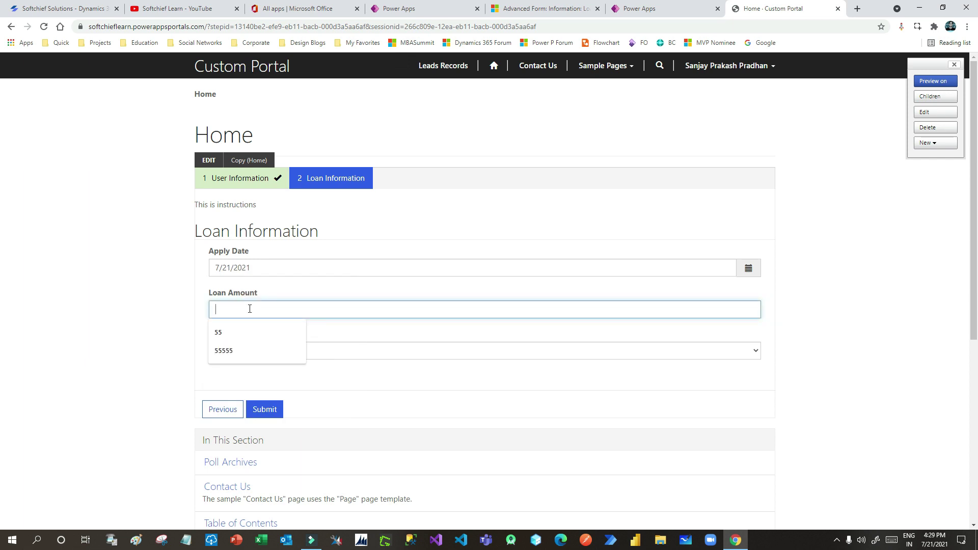
type("1000")
left_click(241, 354)
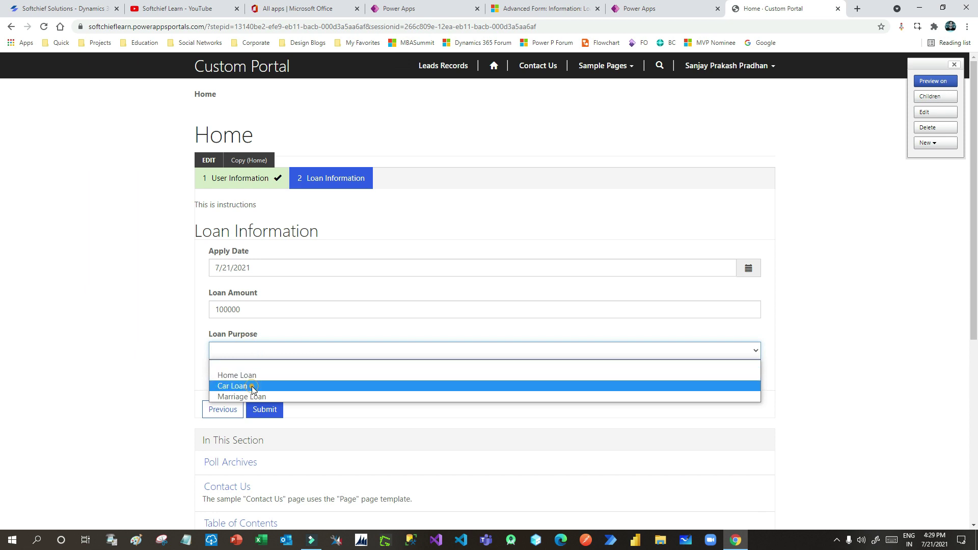
left_click(253, 386)
left_click(309, 378)
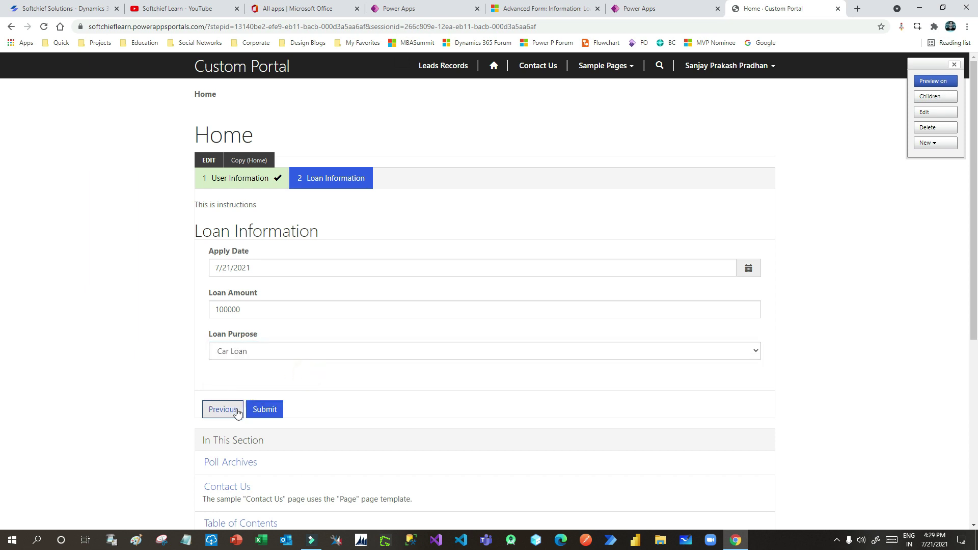
left_click(265, 409)
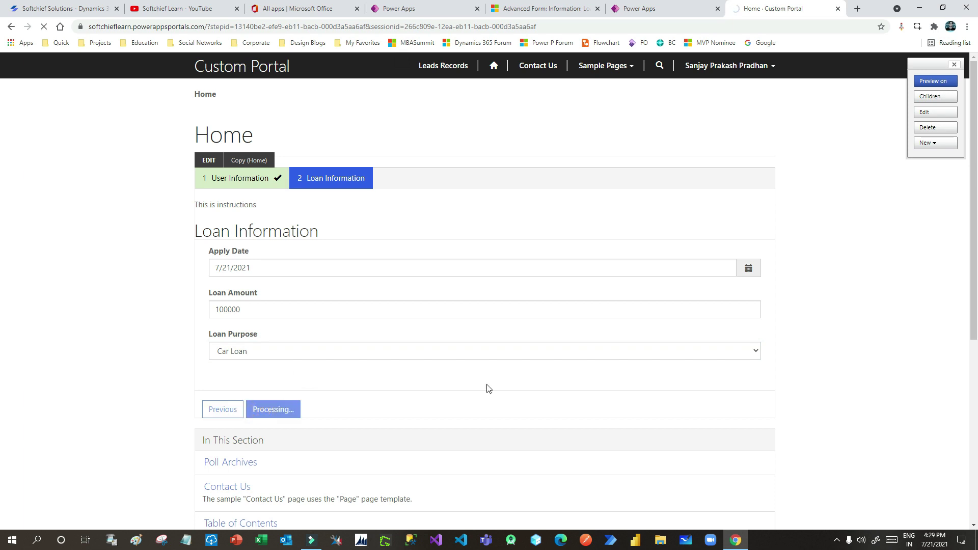
left_click_drag(227, 178, 372, 184)
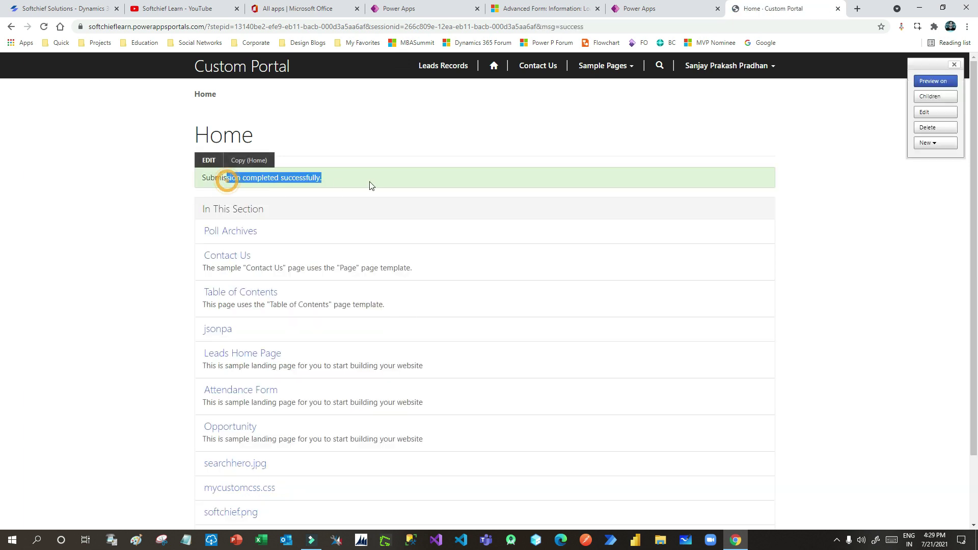
left_click(402, 9)
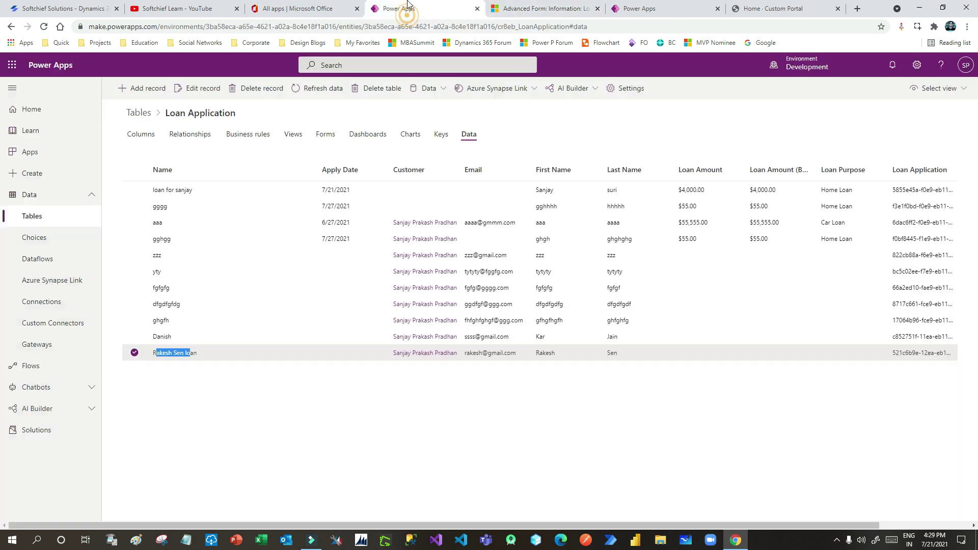
Refresh the Loan Application data and confirm the record shows 7/21/2021, $100,000.00 and Car Loan.
left_click(301, 98)
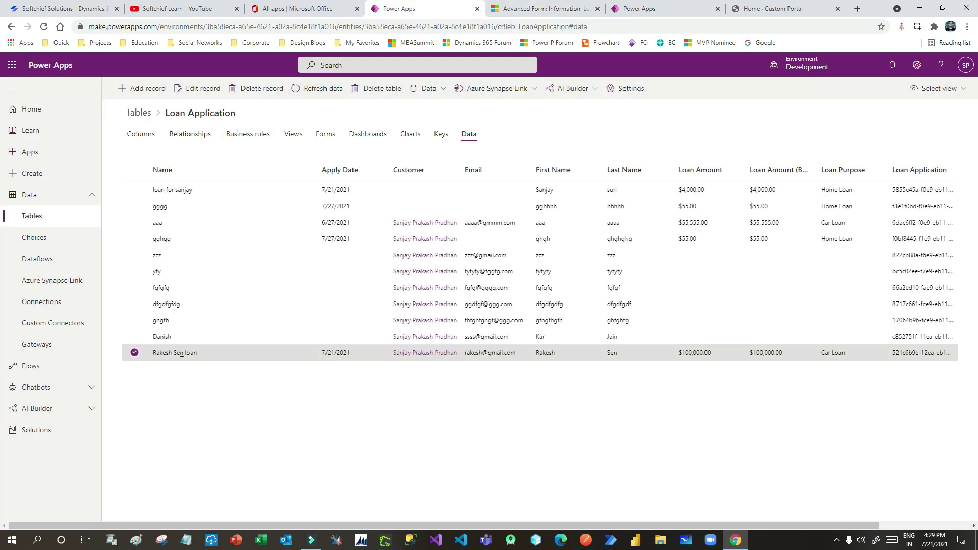
left_click_drag(324, 353, 353, 355)
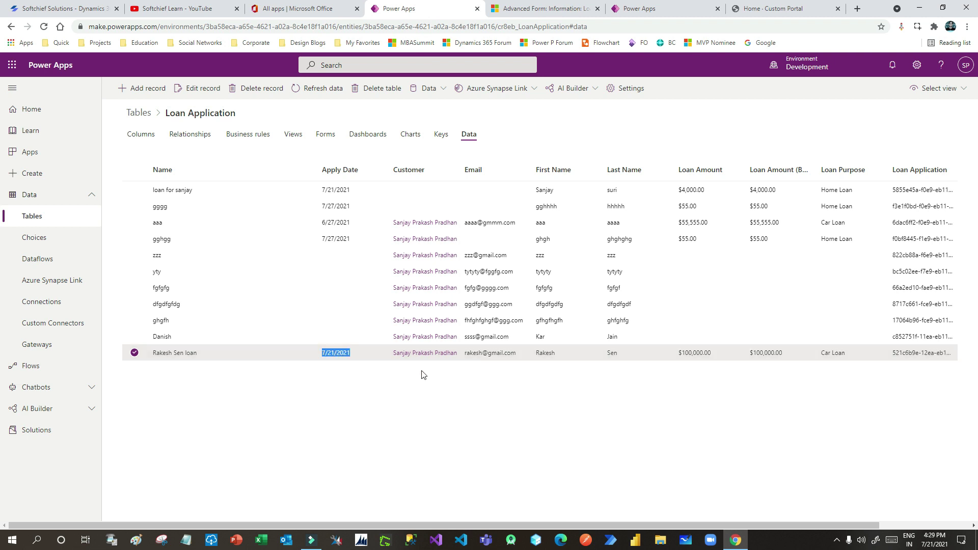
left_click_drag(885, 354, 164, 351)
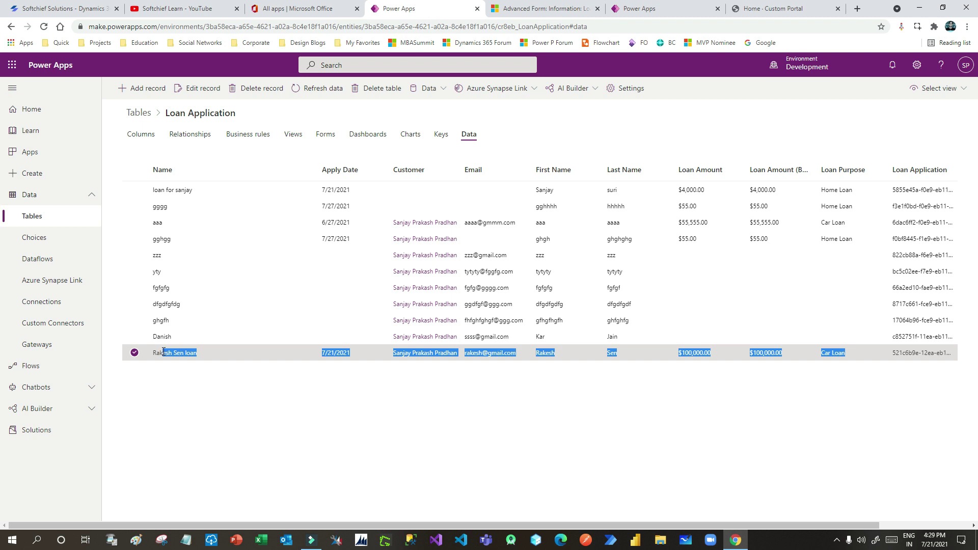
left_click(769, 9)
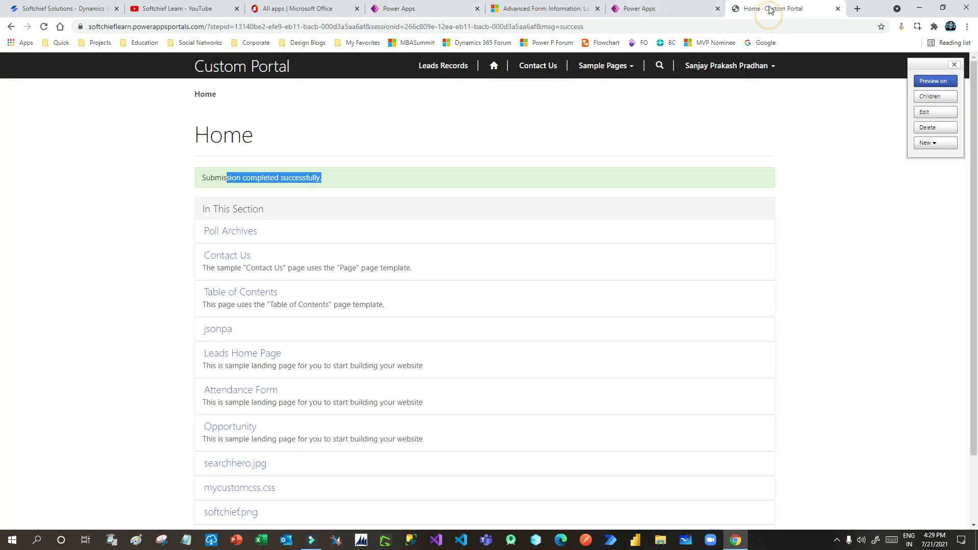
Reload the Custom Portal Home page via its logo and check the form is empty again.
left_click(249, 71)
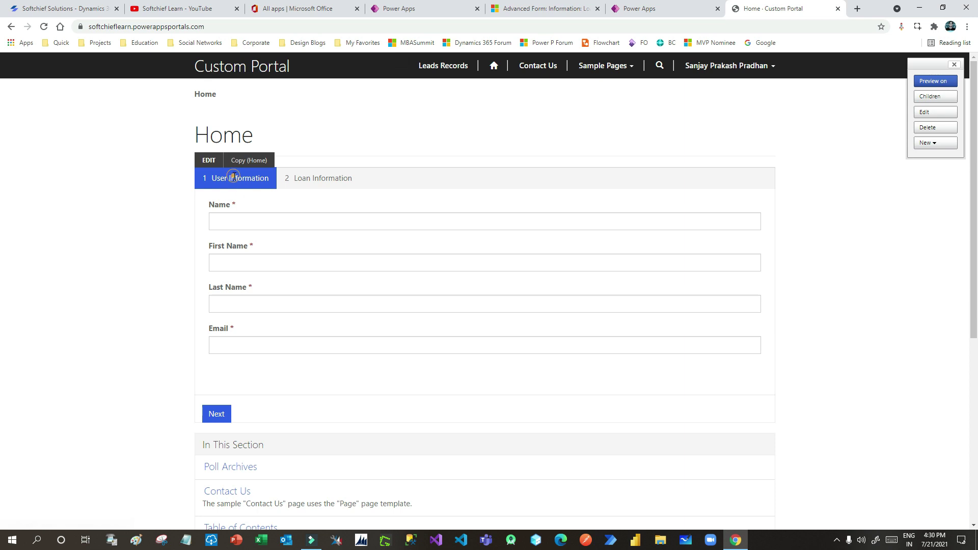
left_click(336, 178)
left_click(254, 221)
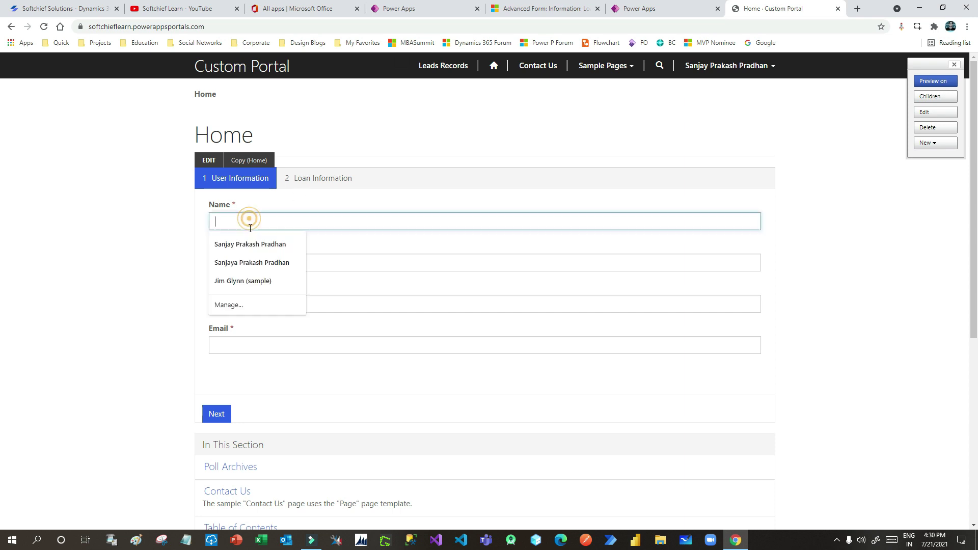
left_click(310, 203)
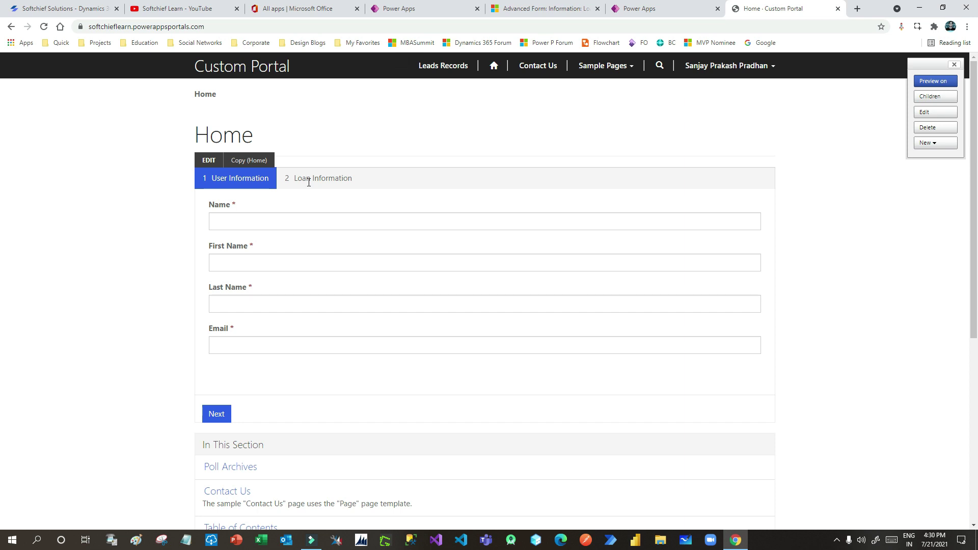
left_click_drag(298, 179, 341, 178)
left_click(340, 178)
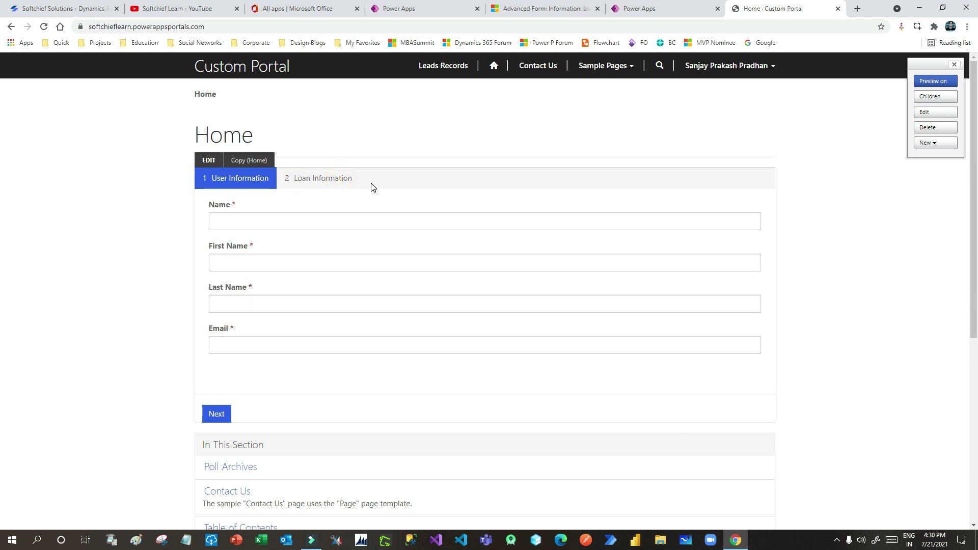